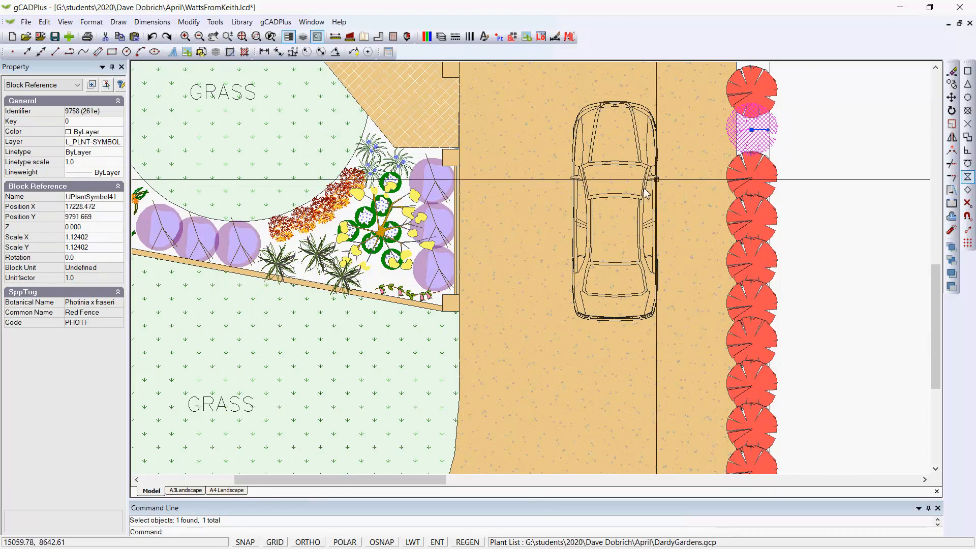
- Open the Red Fence plant symbol block beside the driveway for editing
key(Escape)
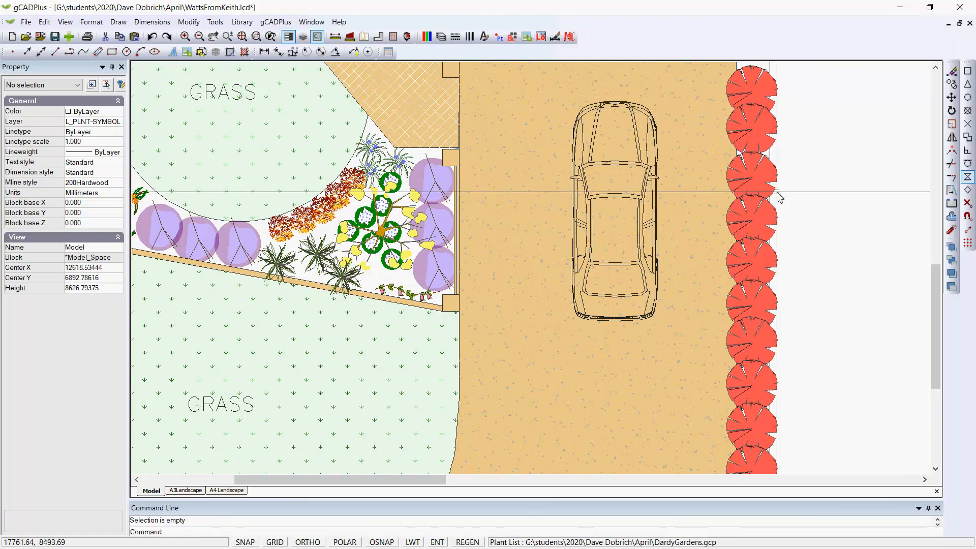
click(756, 136)
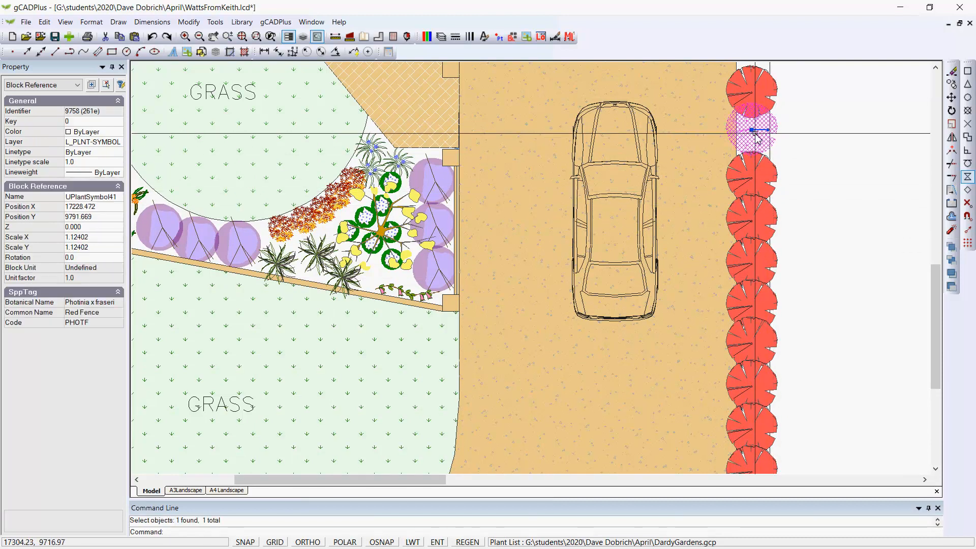
right_click(756, 133)
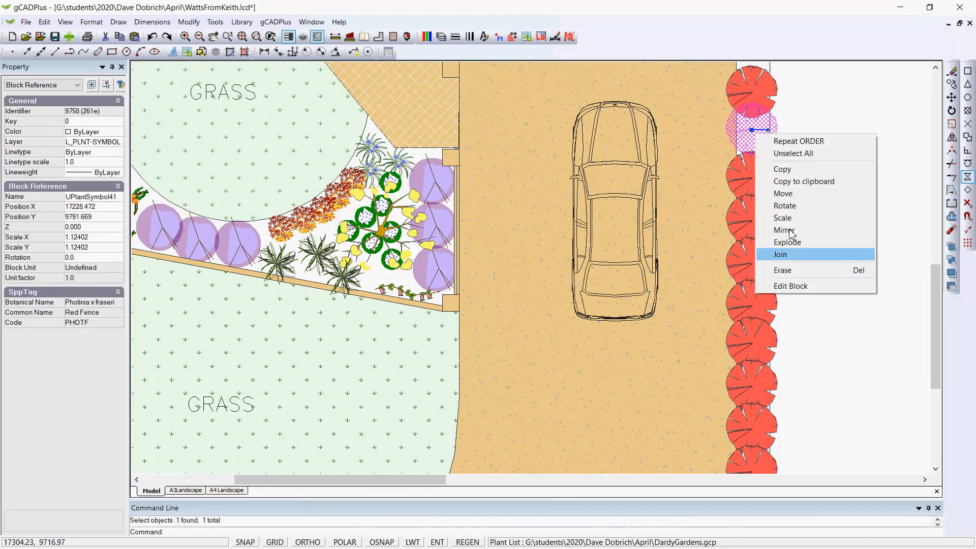
click(796, 286)
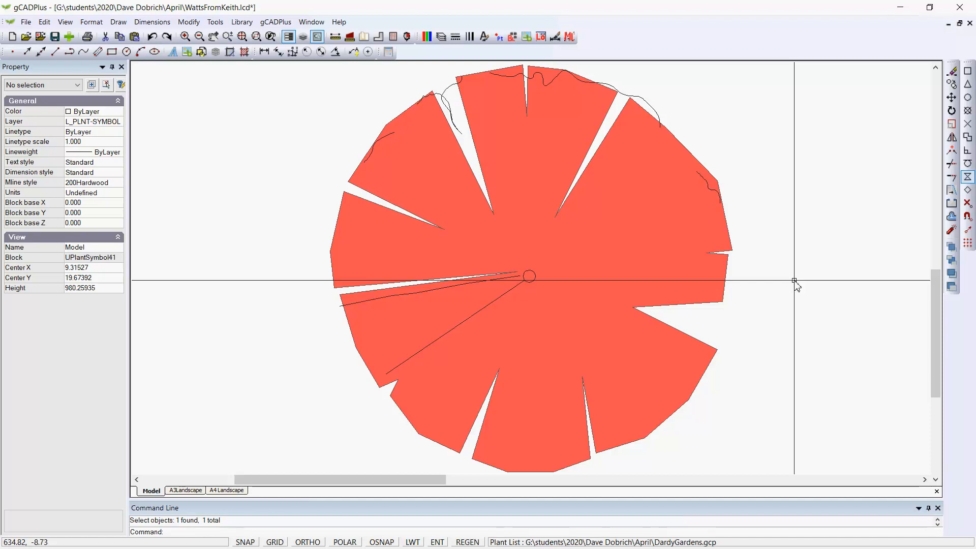
- Switch to IrfanView and zoom into the Photinia robusta reference photo to study its foliage colours
key(alt+Tab)
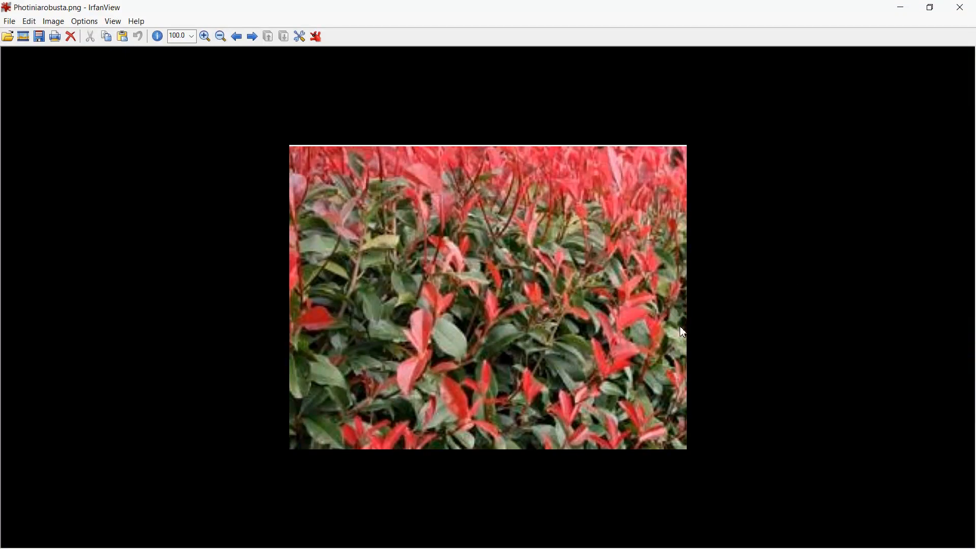
click(204, 36)
click(205, 36)
click(205, 36)
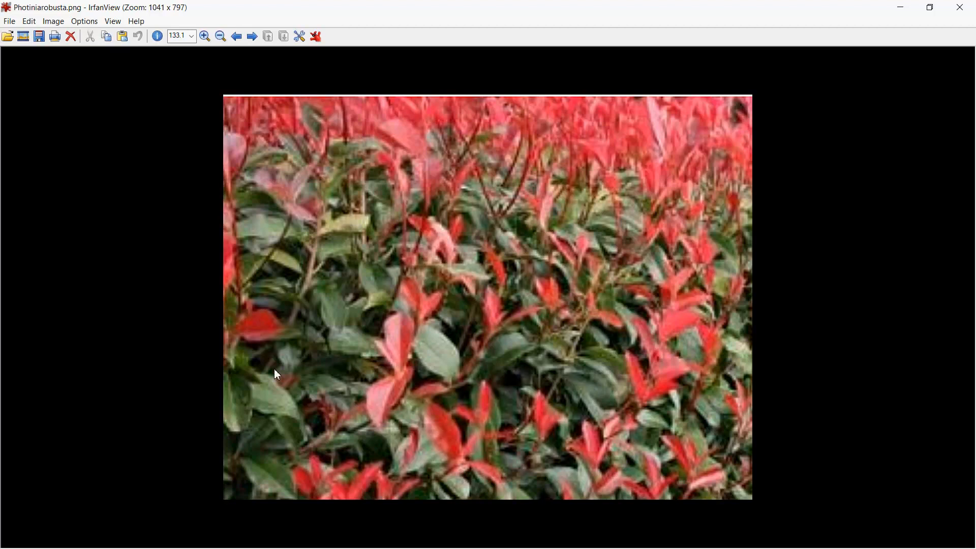
click(403, 332)
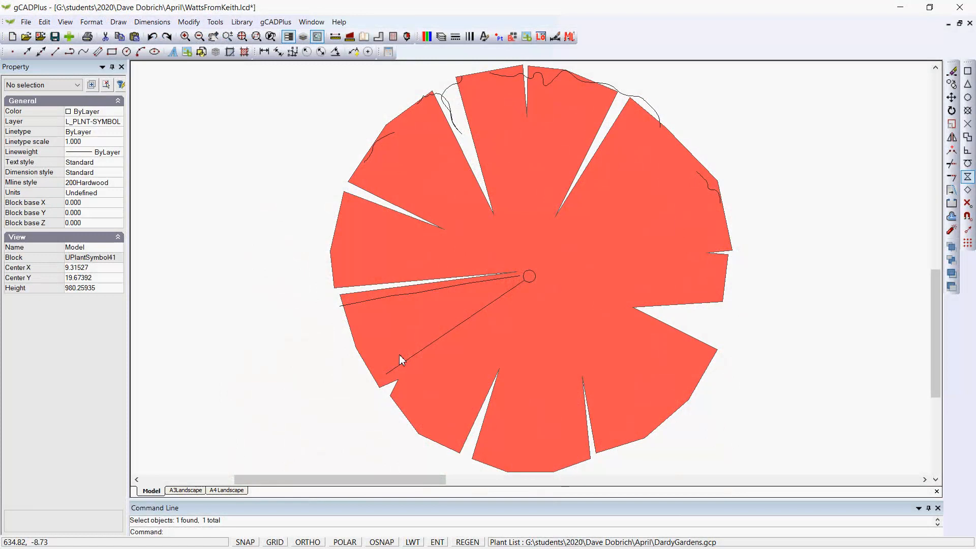
- Change the colour of the block's filled foliage polygon to the custom colour 86,112,29
click(606, 270)
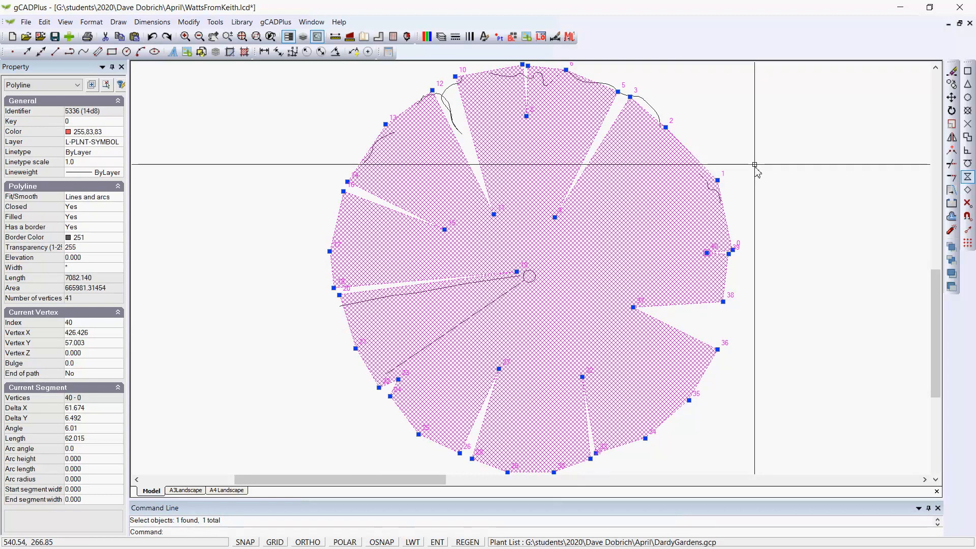
key(Escape)
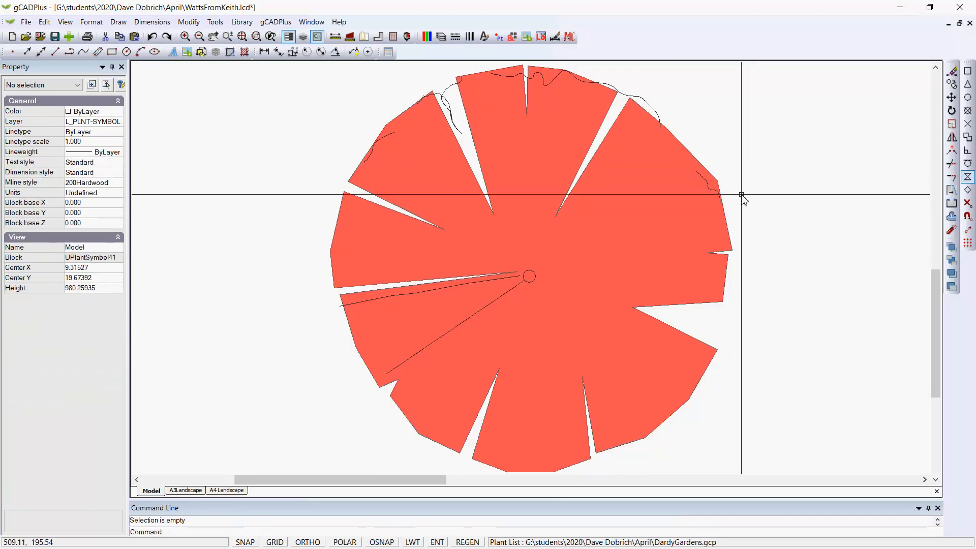
click(654, 220)
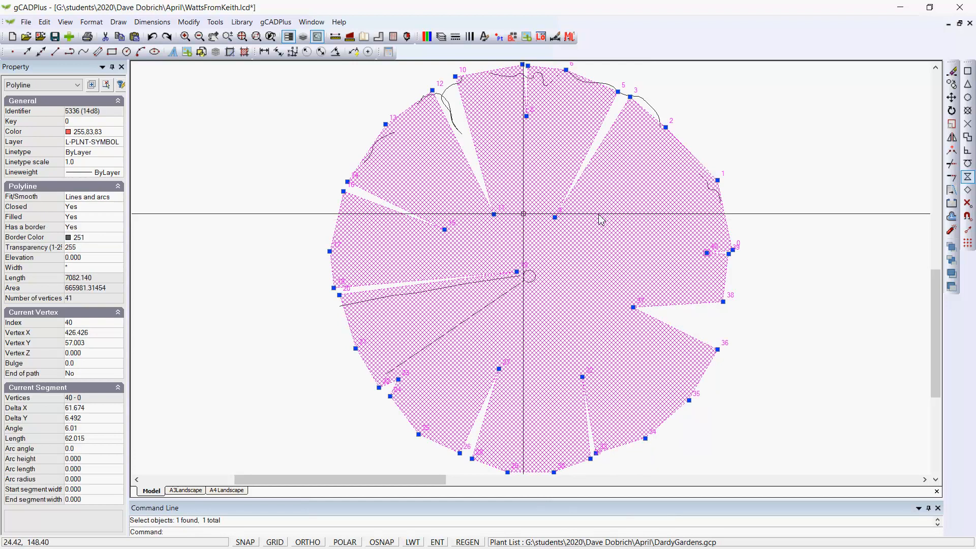
click(119, 133)
click(118, 133)
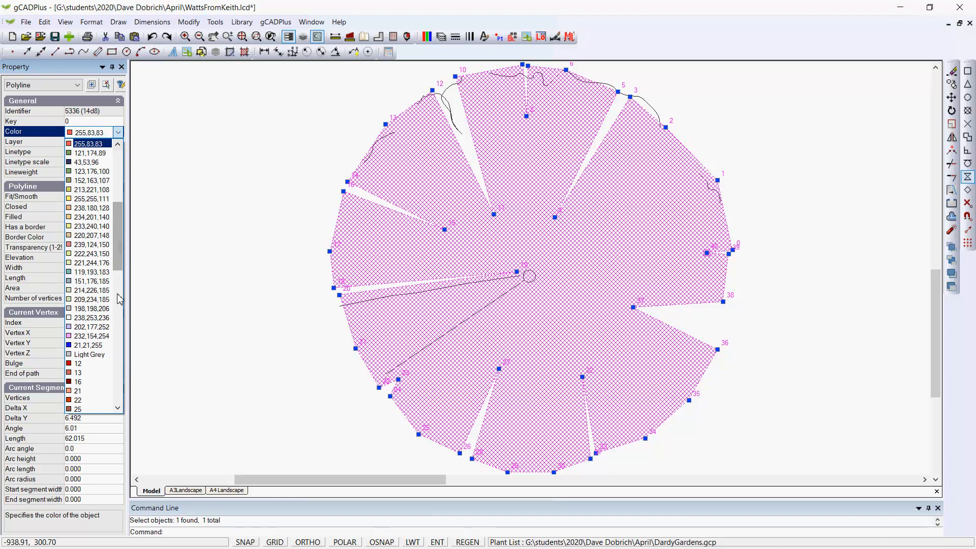
drag(117, 255, 119, 410)
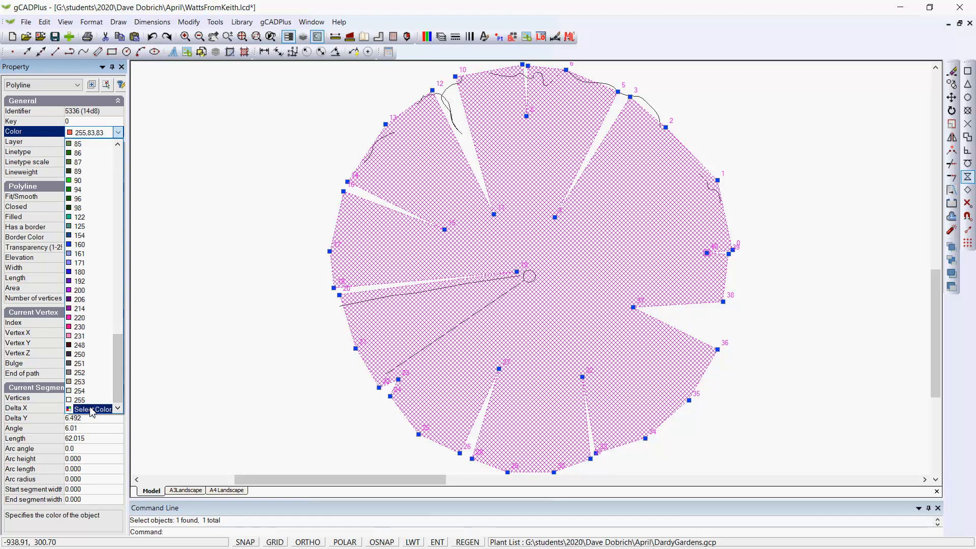
click(97, 410)
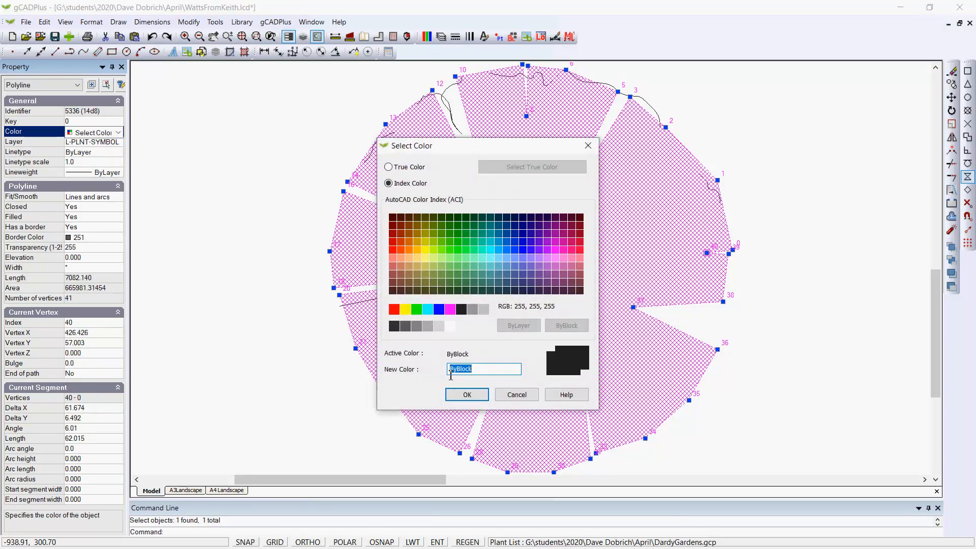
click(478, 368)
key(BackSpace)
key(BackSpace)
key(BackSpace)
key(BackSpace)
key(BackSpace)
key(BackSpace)
text(86,112,29)
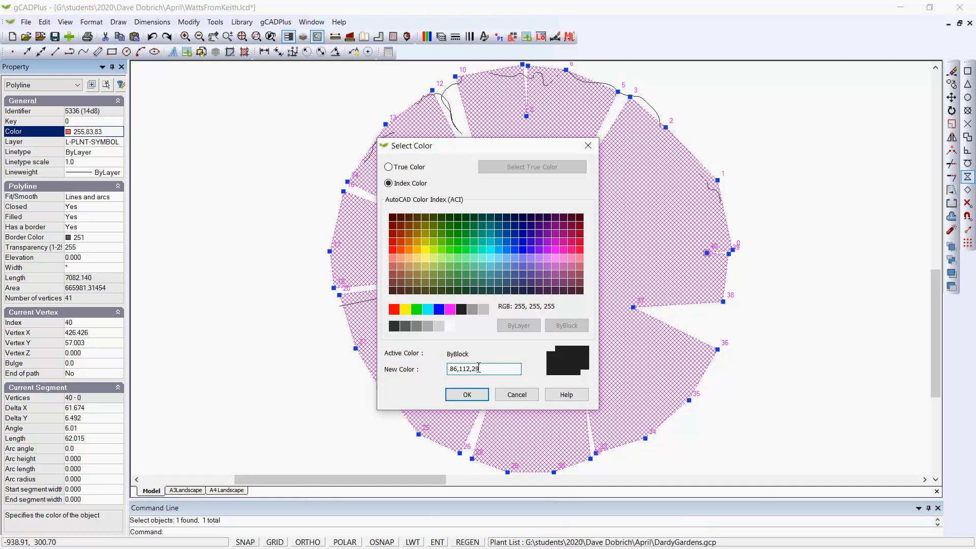
click(466, 395)
- Close the block editor and reopen a Red Fence plant symbol block for editing
right_click(248, 340)
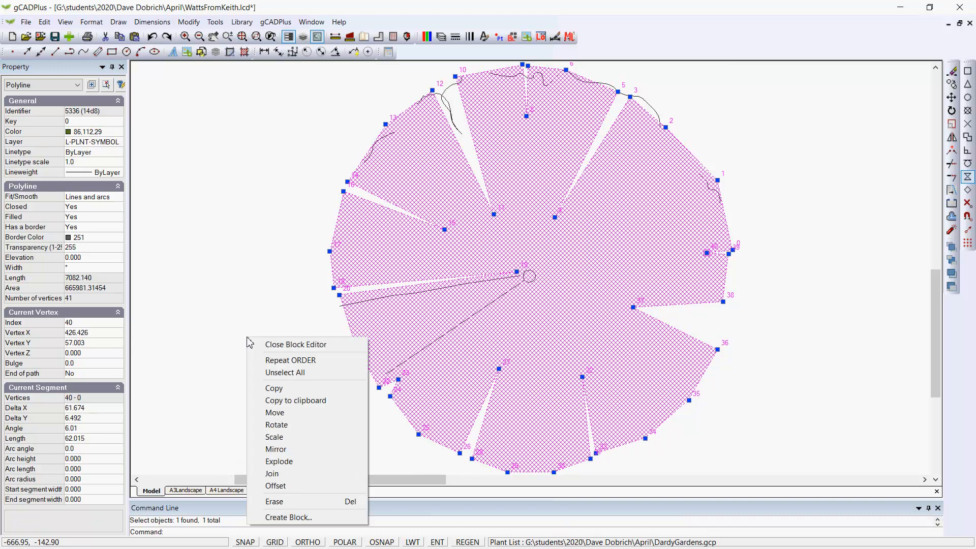
click(288, 345)
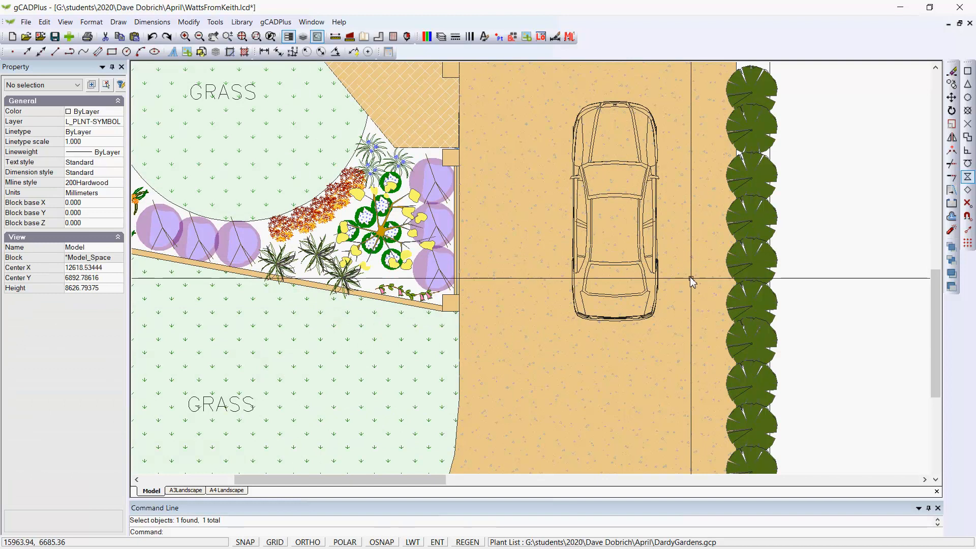
scroll(787, 231, up, 3)
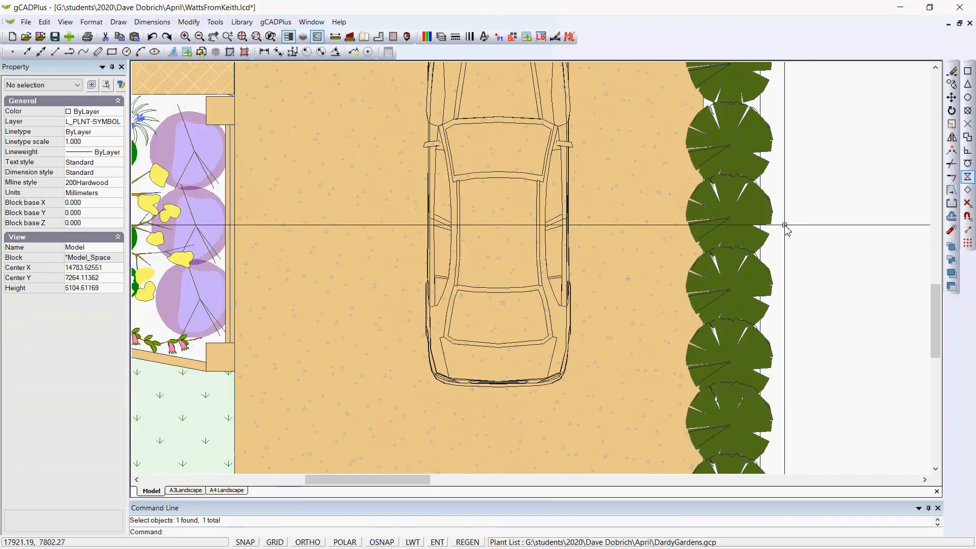
click(742, 215)
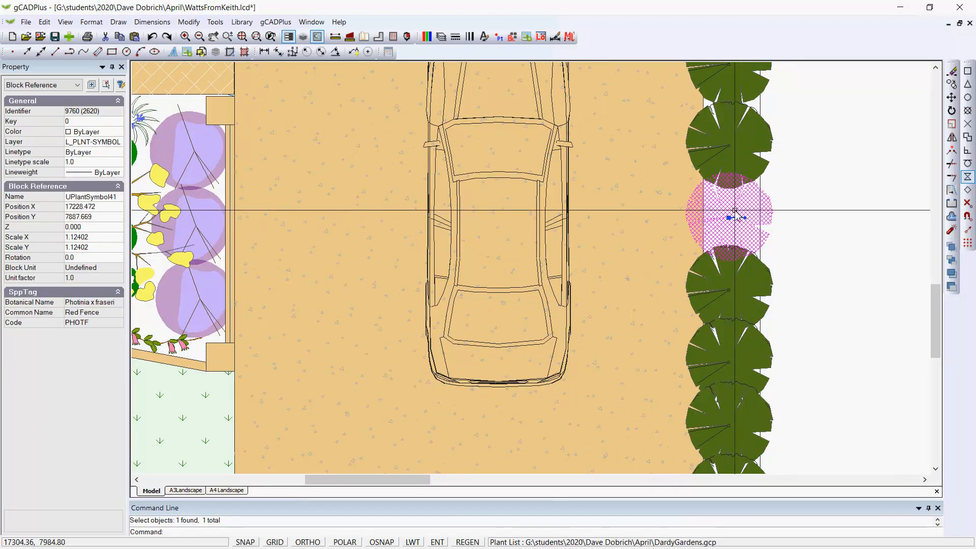
right_click(736, 213)
click(768, 363)
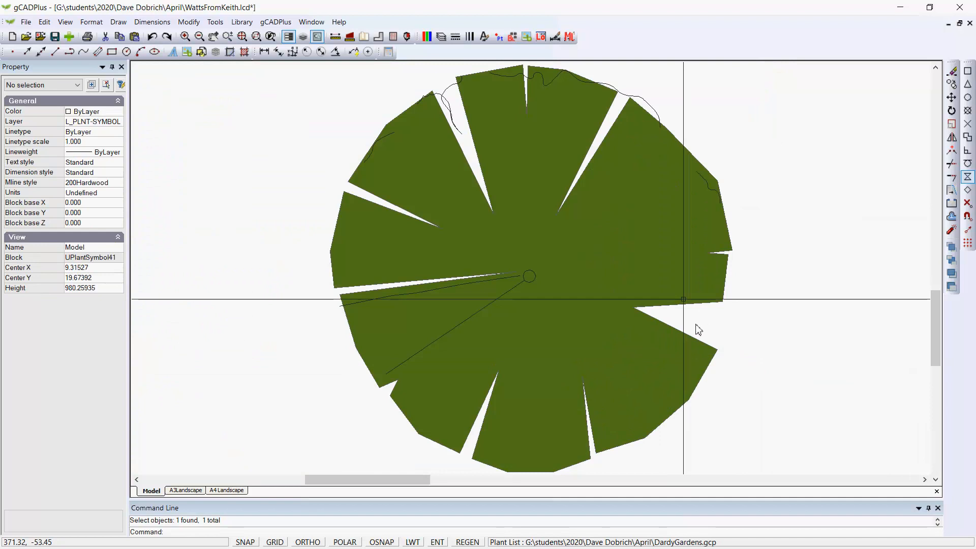
- Draw a closed leaf-shaped polyline of about a dozen points to the right of the plant symbol
scroll(560, 231, down, 1)
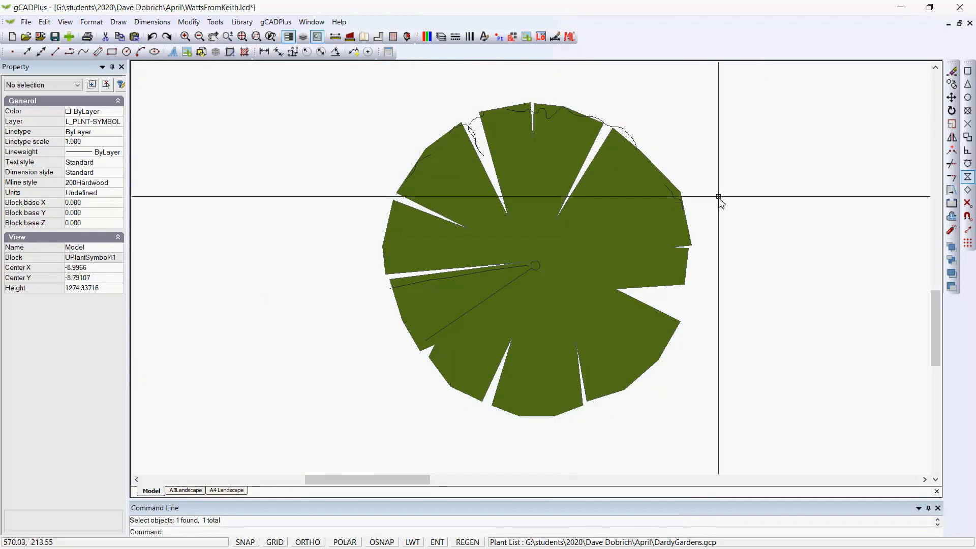
click(118, 21)
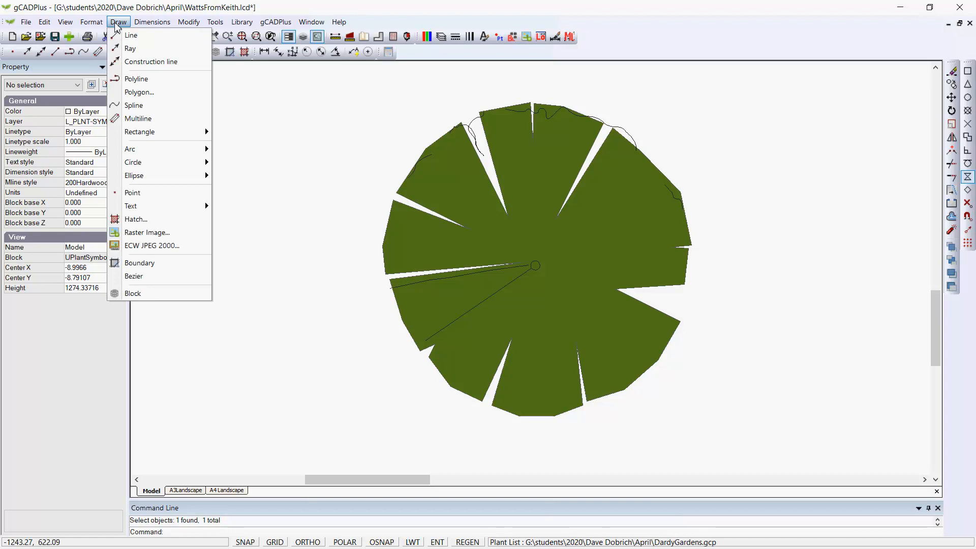
click(137, 79)
middle_drag(714, 159, 584, 179)
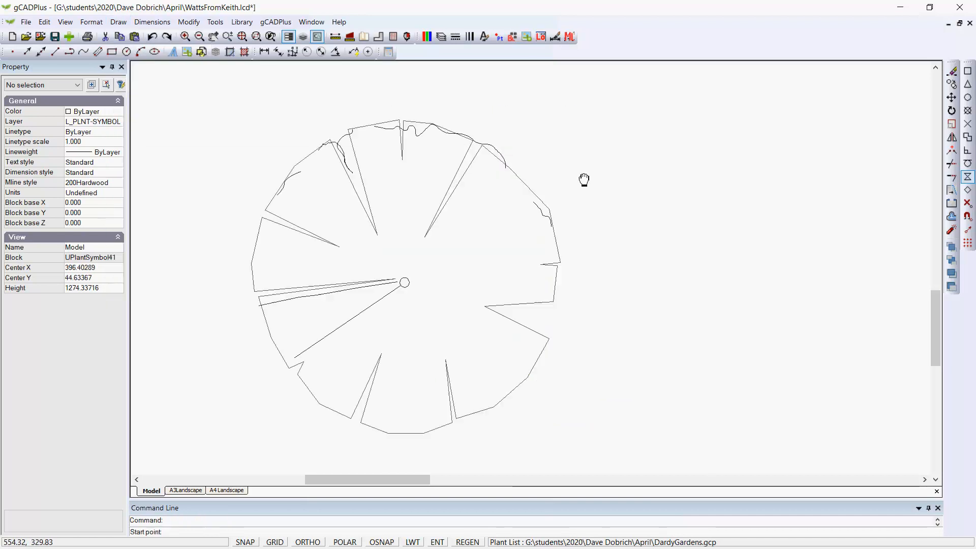
scroll(660, 188, up, 2)
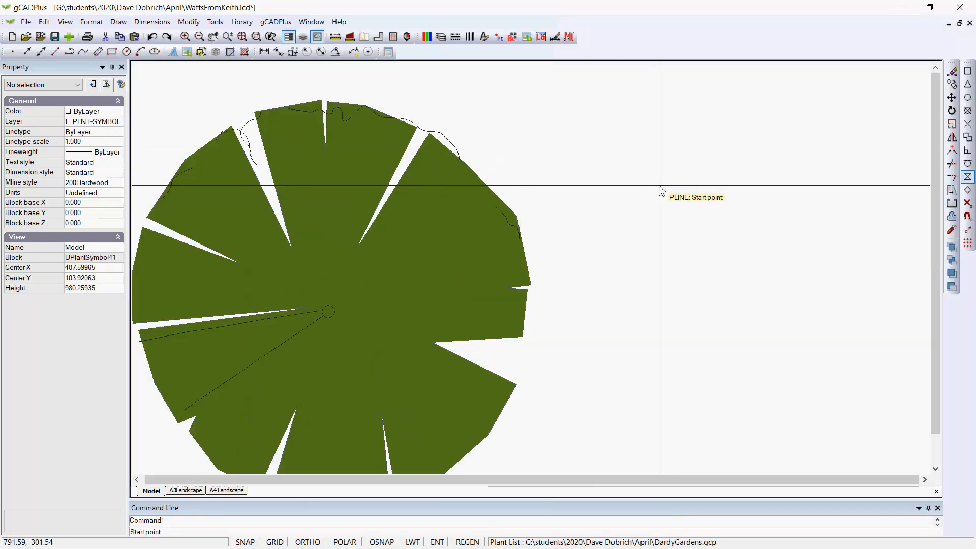
click(671, 222)
click(668, 202)
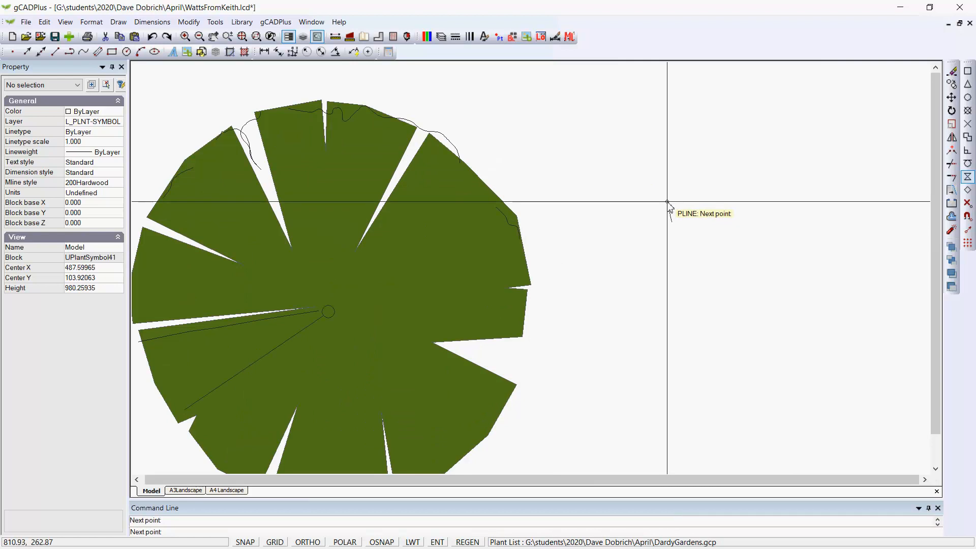
click(676, 169)
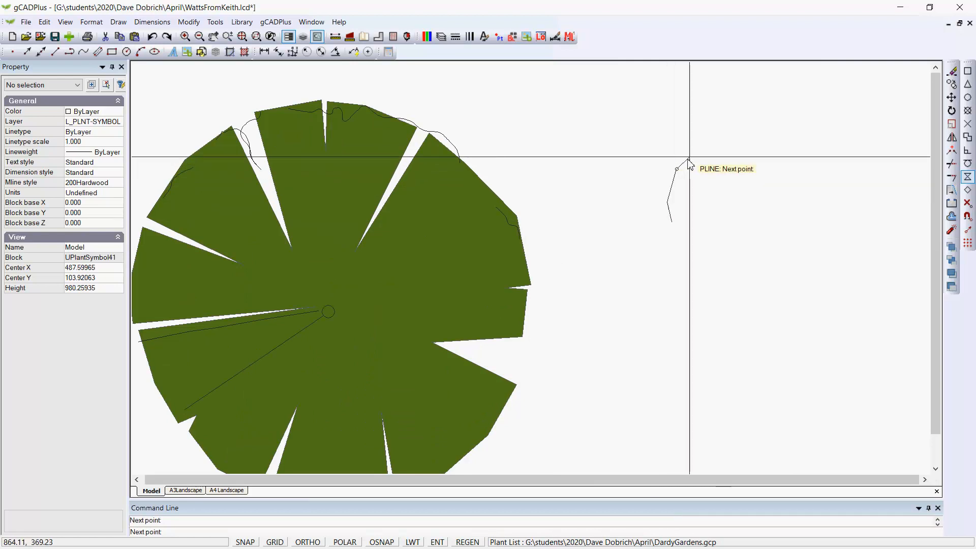
click(736, 120)
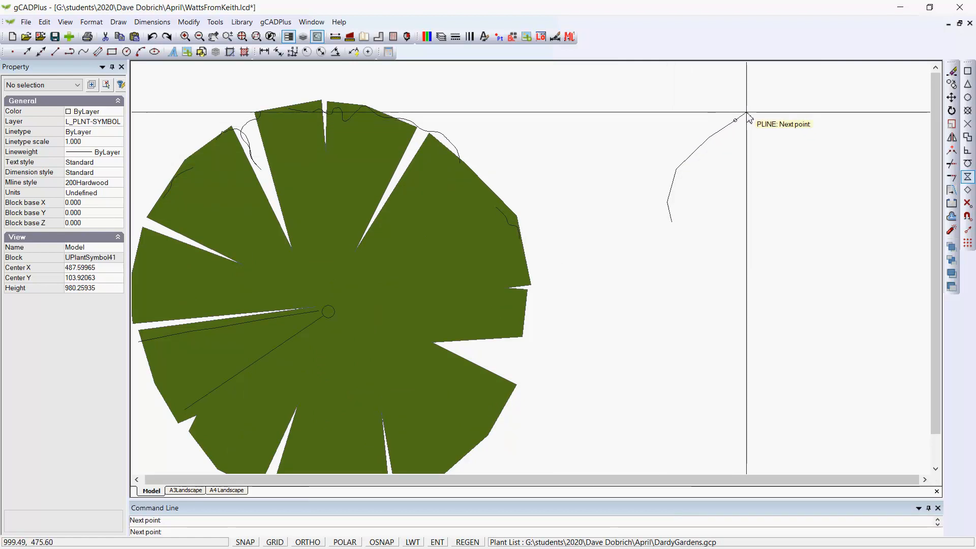
click(747, 113)
click(749, 131)
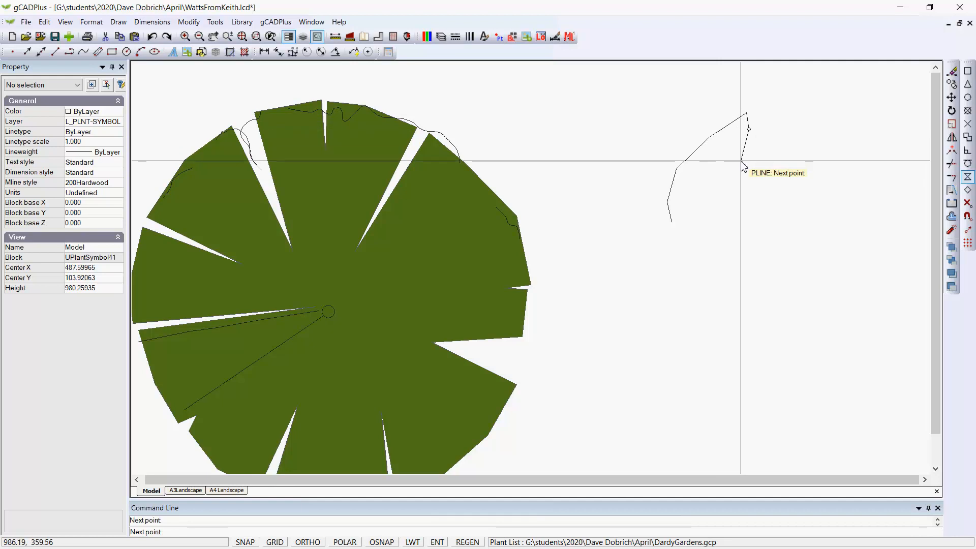
click(745, 166)
click(738, 189)
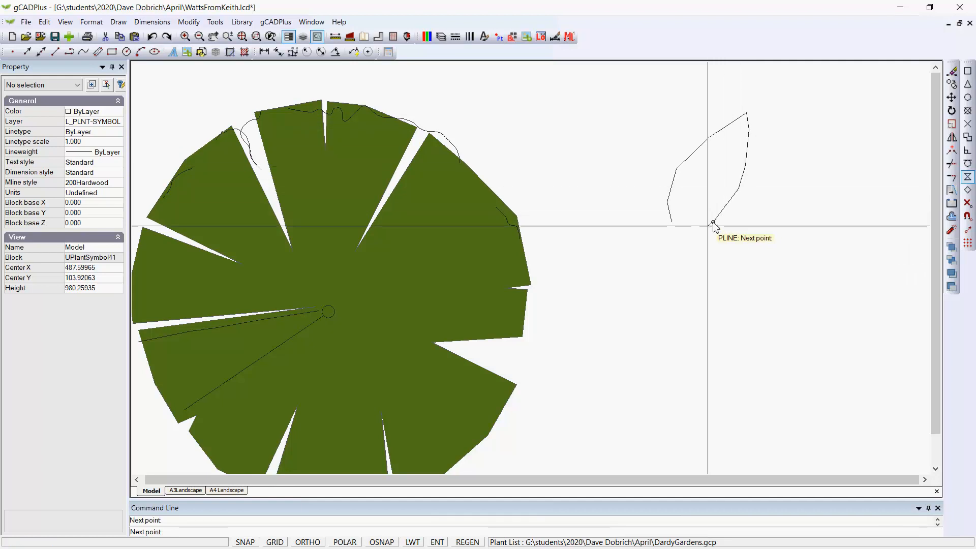
click(714, 223)
click(692, 232)
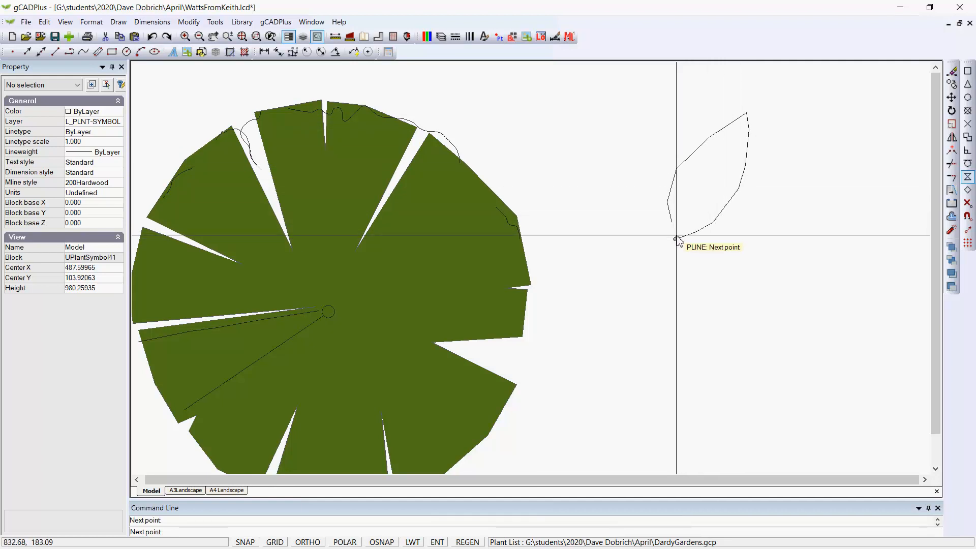
right_click(673, 227)
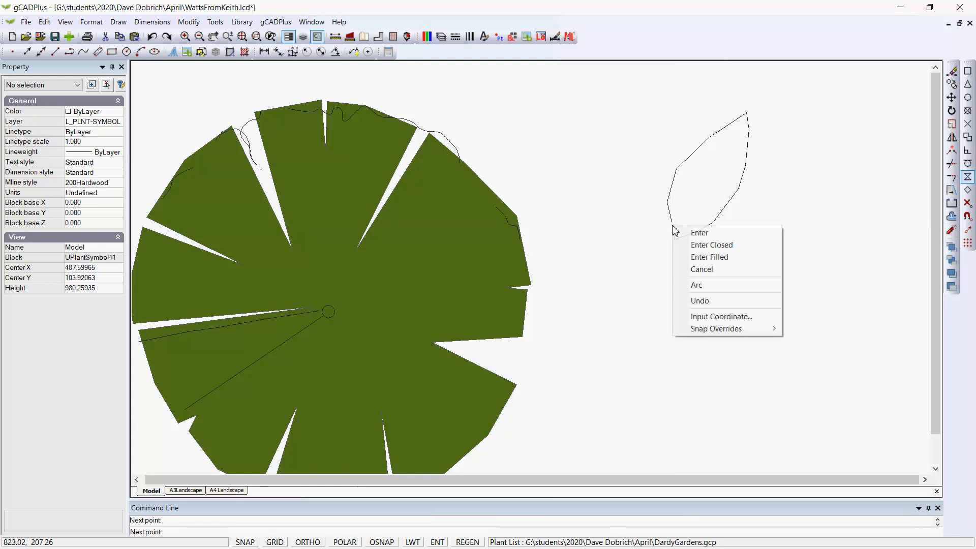
click(711, 245)
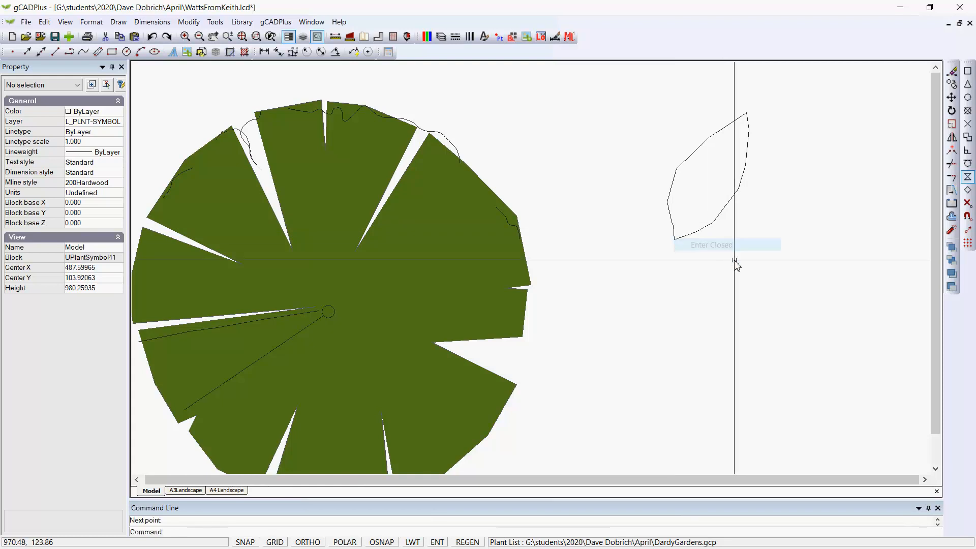
- Close the leaf polyline and smooth it into a Quadratic B-spline curve
right_click(734, 291)
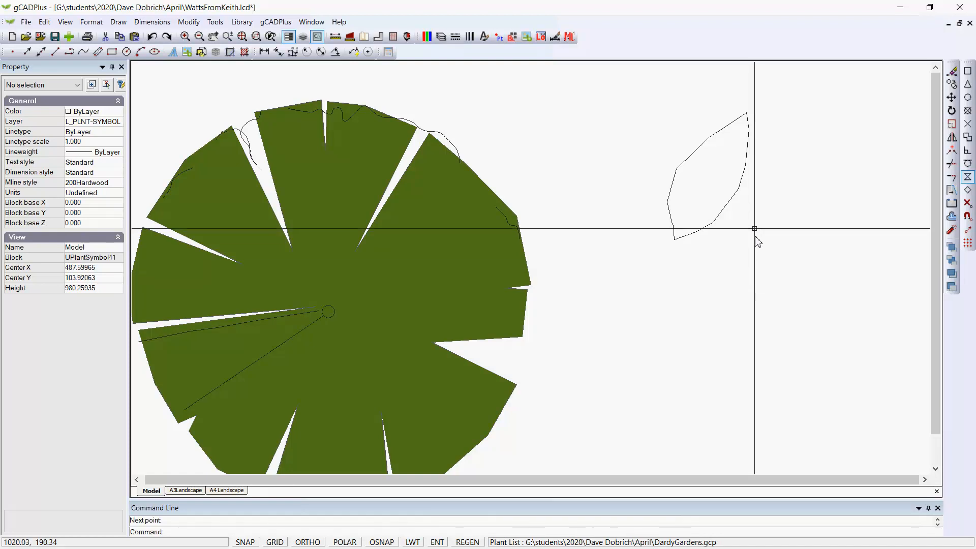
click(721, 215)
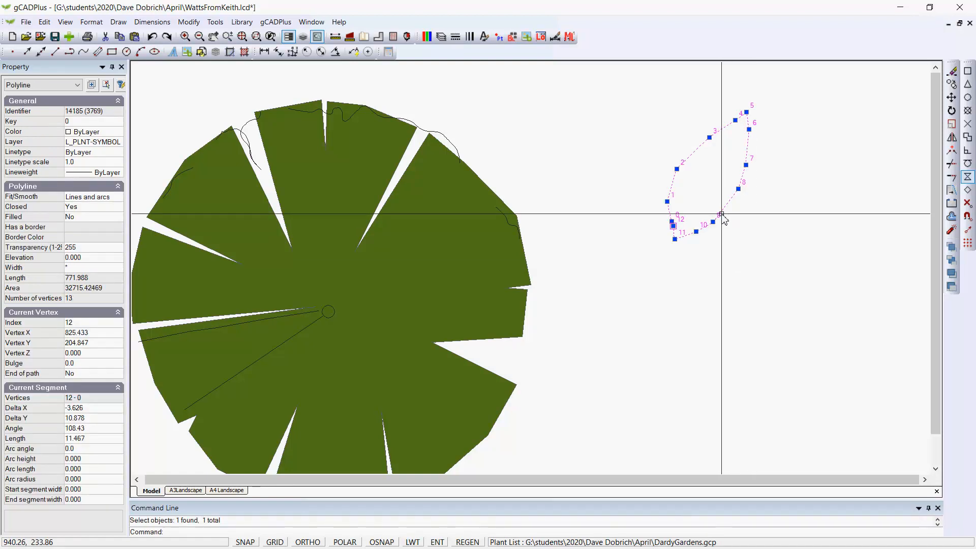
key(Escape)
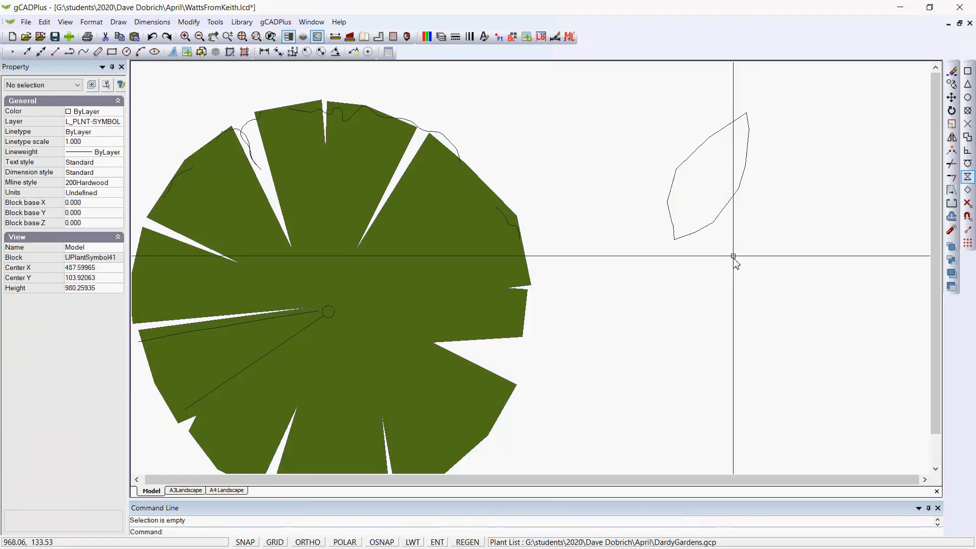
click(704, 232)
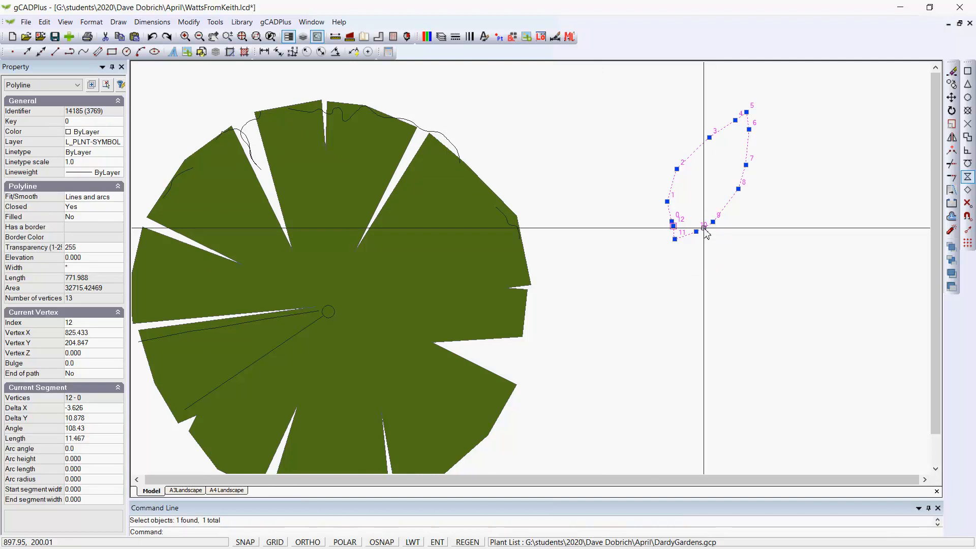
click(117, 199)
click(118, 199)
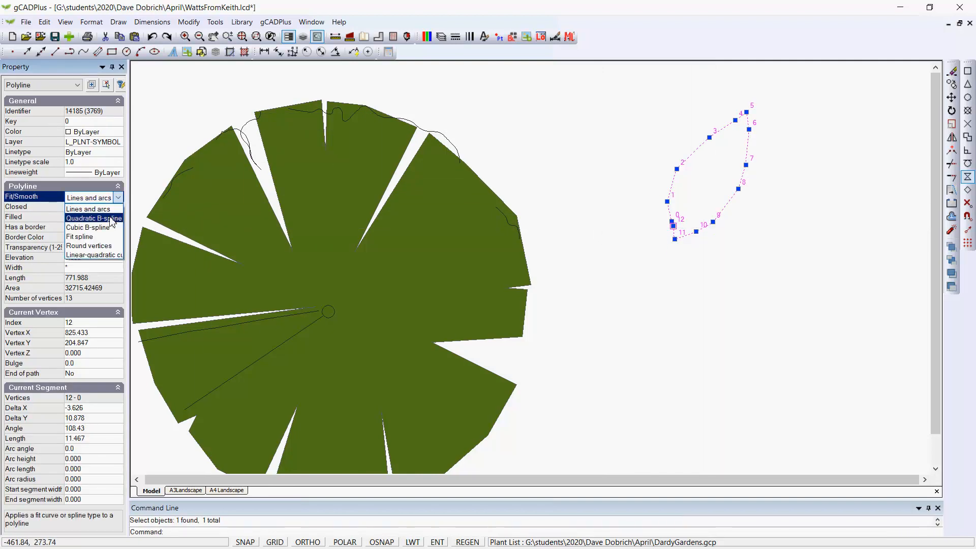
click(111, 222)
click(452, 151)
key(Escape)
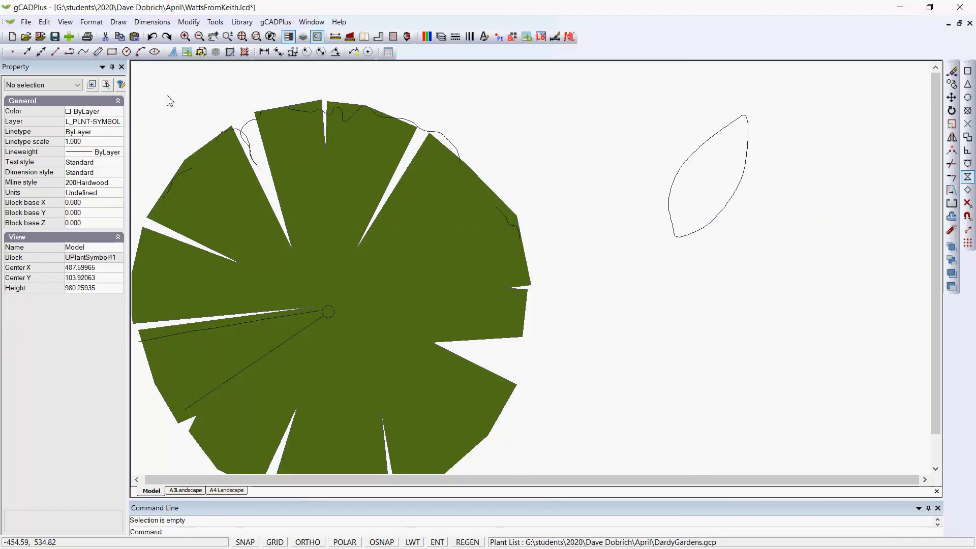
- Draw a straight midrib polyline through the leaf from its base to its tip
right_click(186, 83)
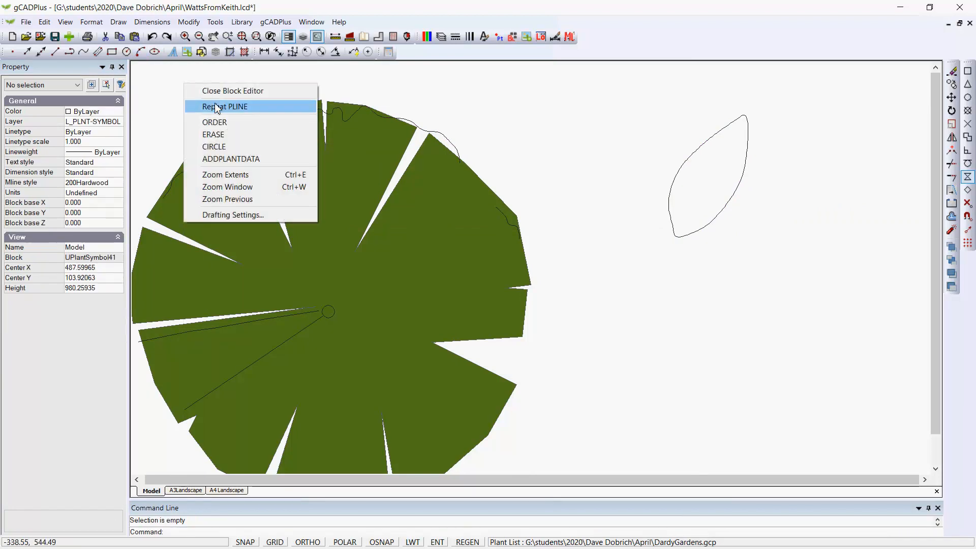
click(214, 104)
click(677, 236)
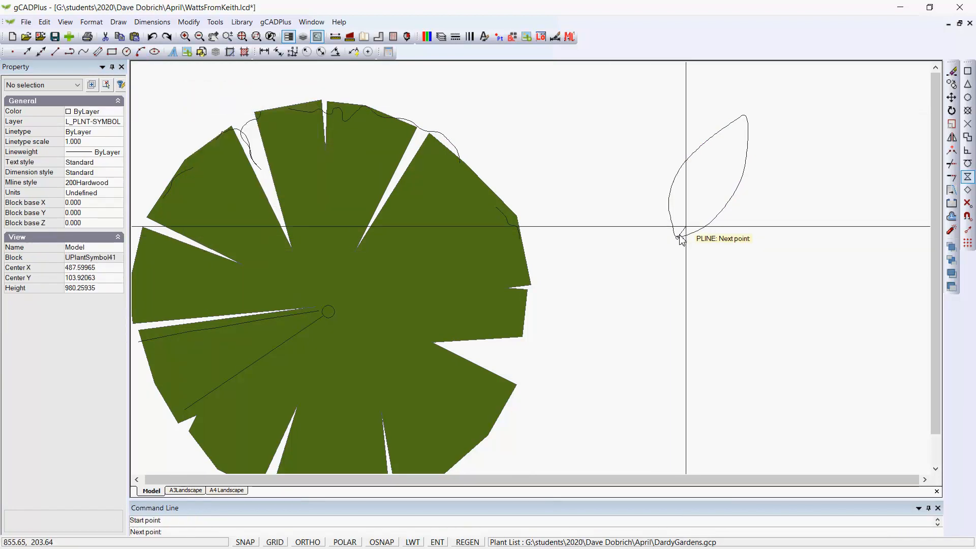
click(708, 182)
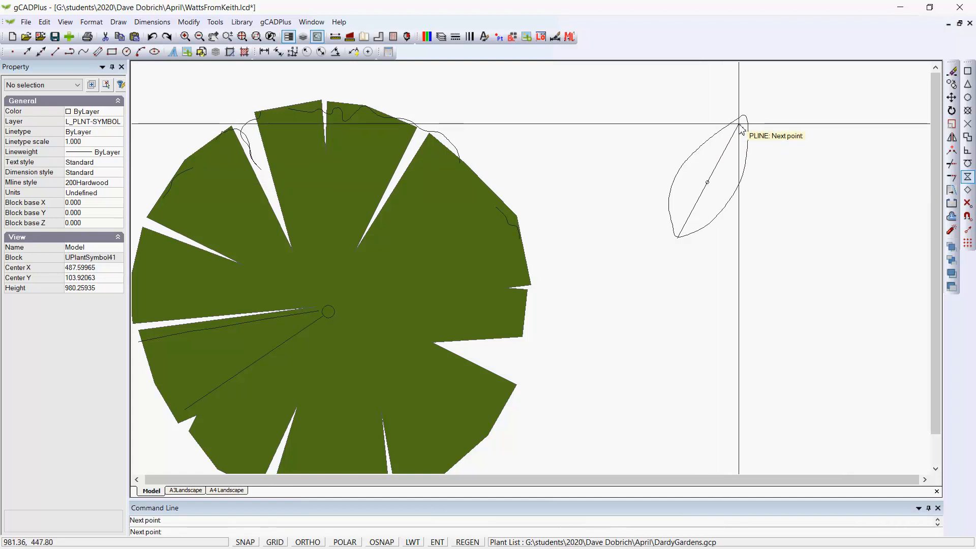
click(742, 126)
right_click(790, 107)
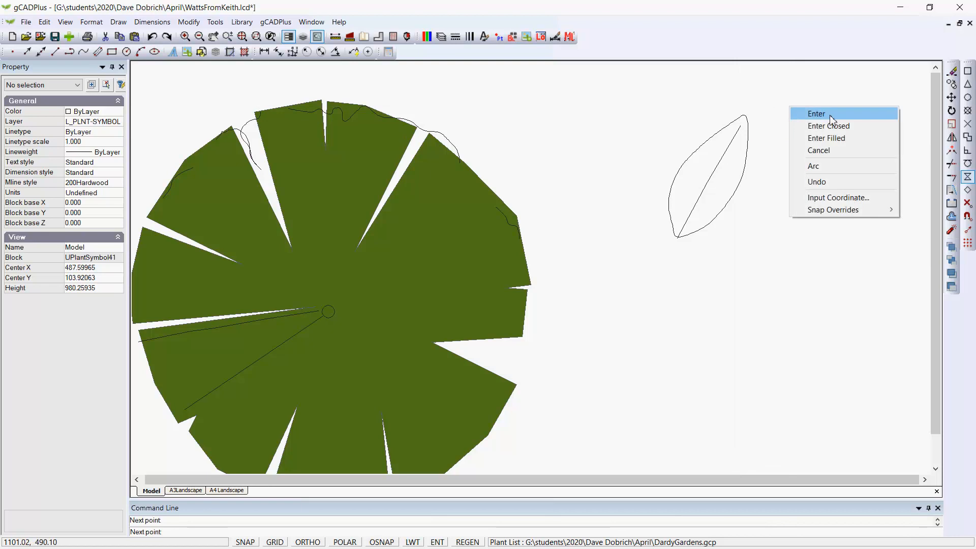
click(827, 118)
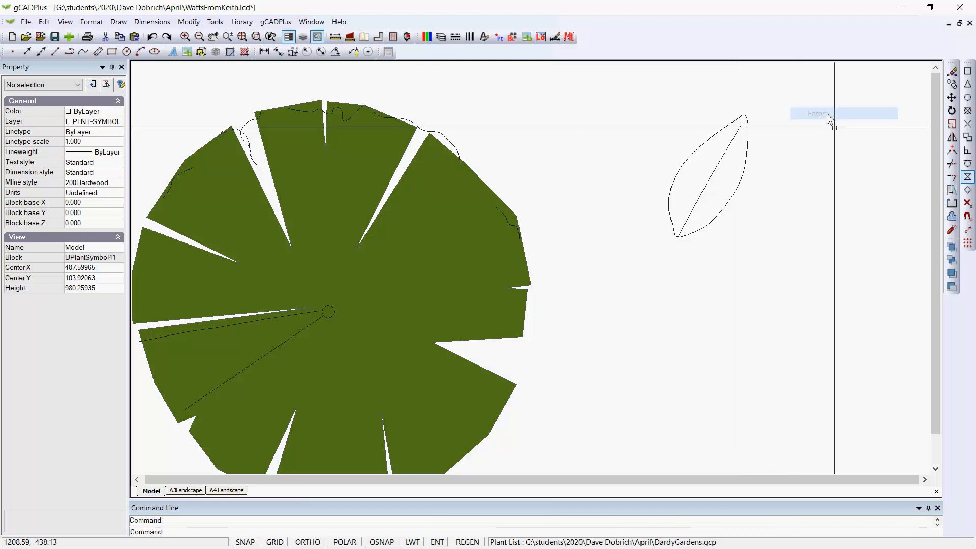
- Set the leaf outline's colour to the custom colour 191,47,56
click(730, 201)
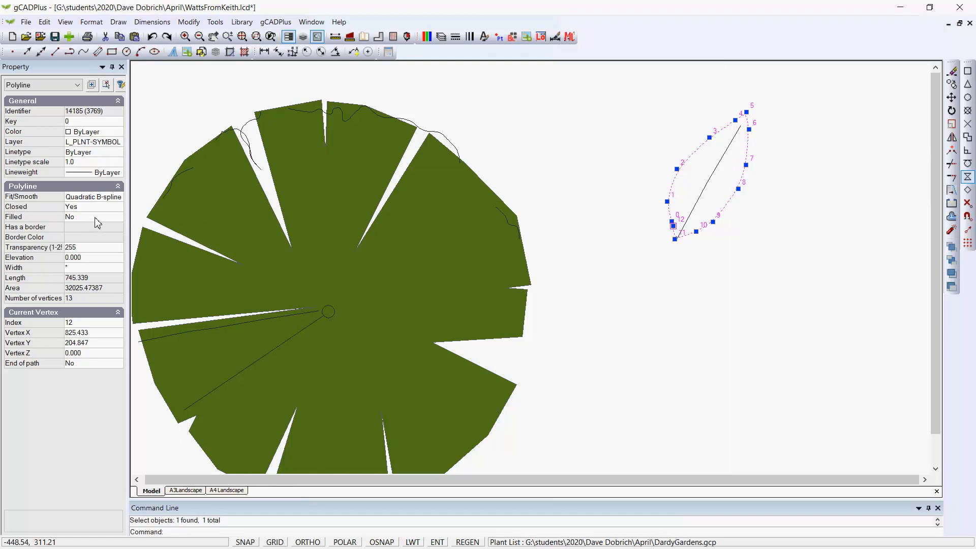
click(115, 133)
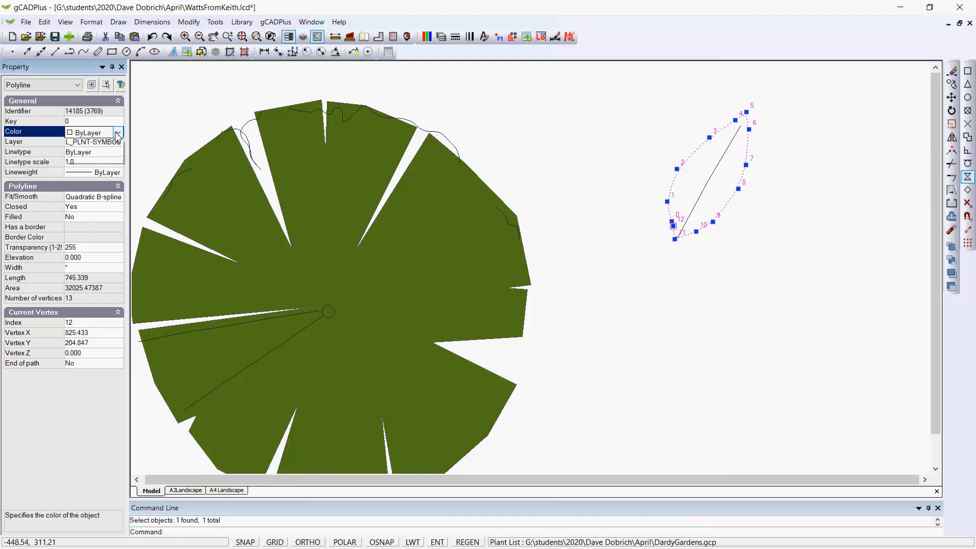
click(117, 133)
drag(122, 217, 128, 417)
click(108, 411)
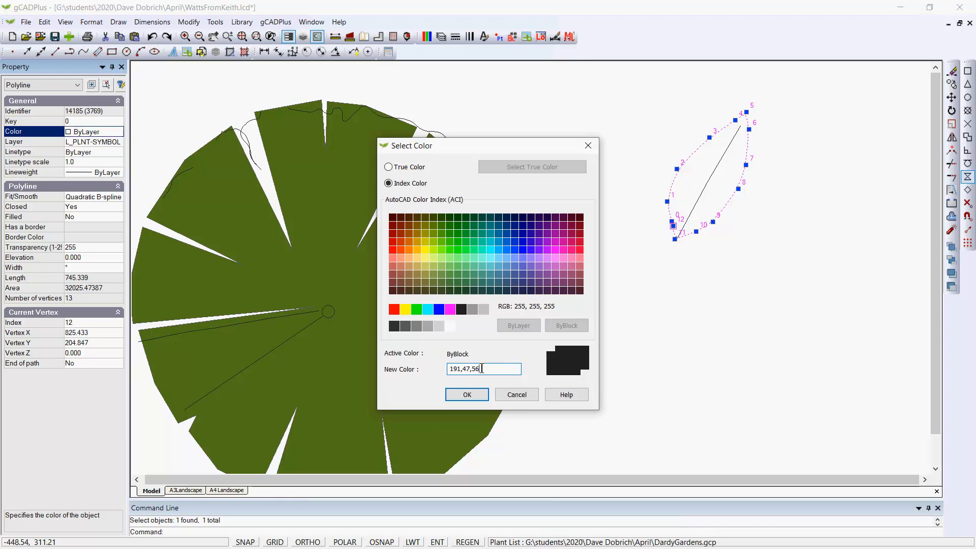
click(467, 395)
- Make the leaf polyline filled with a border in colour 250
right_click(659, 302)
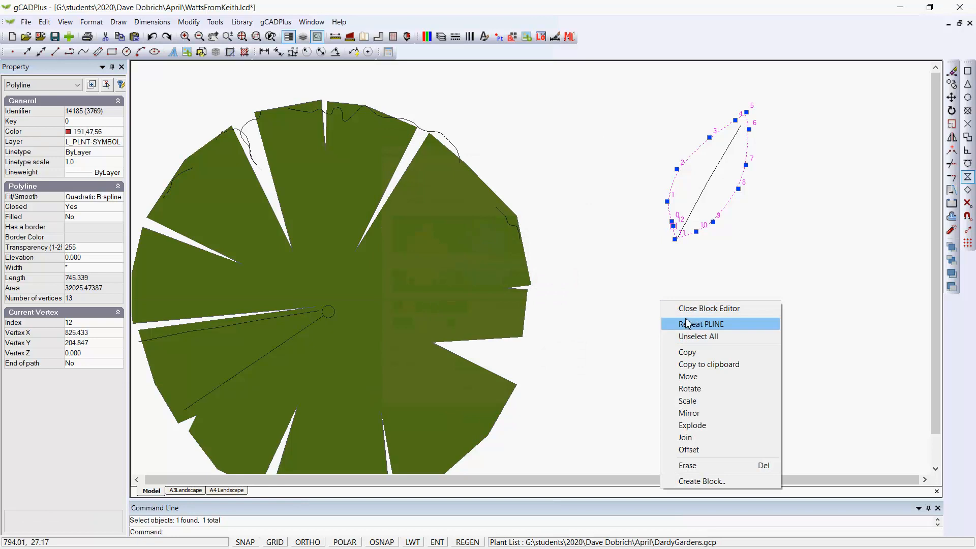
click(684, 336)
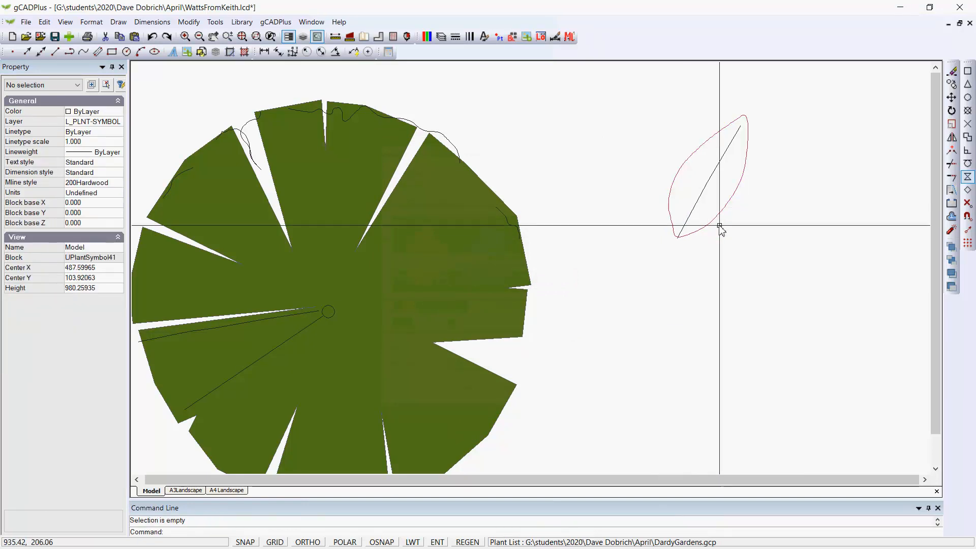
click(717, 220)
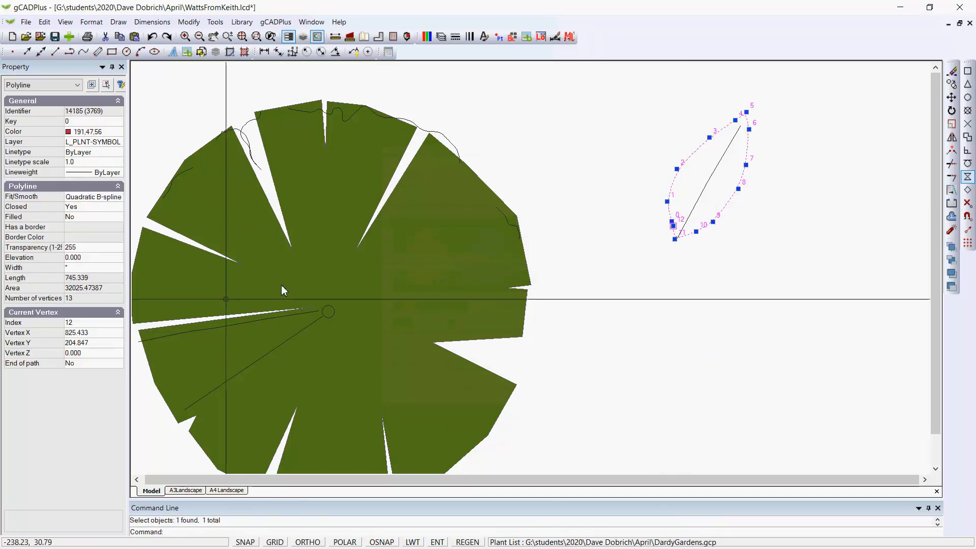
double_click(84, 222)
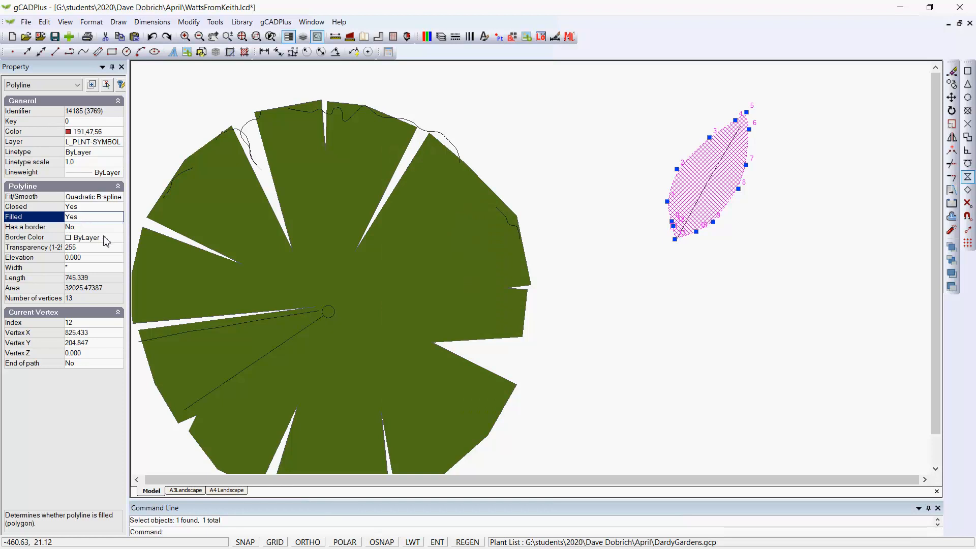
double_click(104, 229)
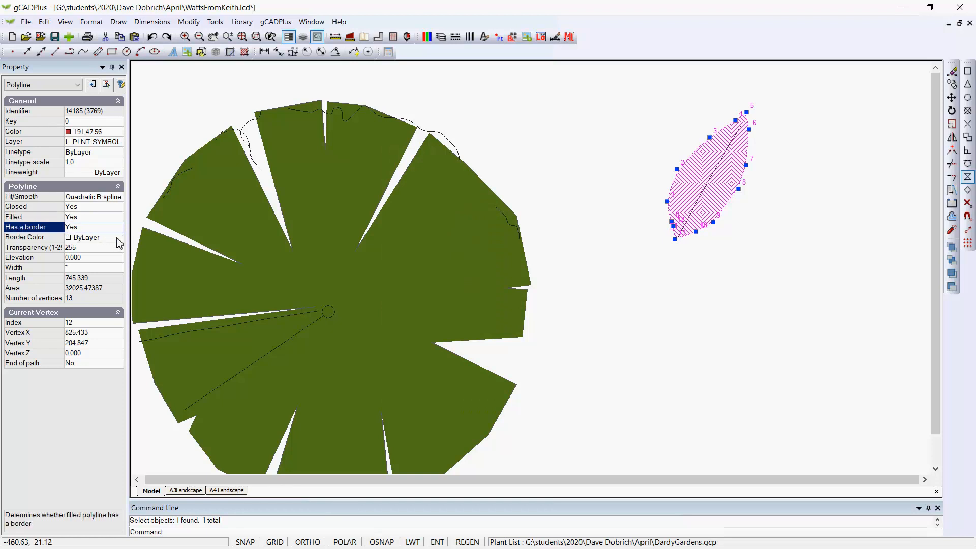
click(102, 237)
click(118, 238)
drag(118, 284, 126, 479)
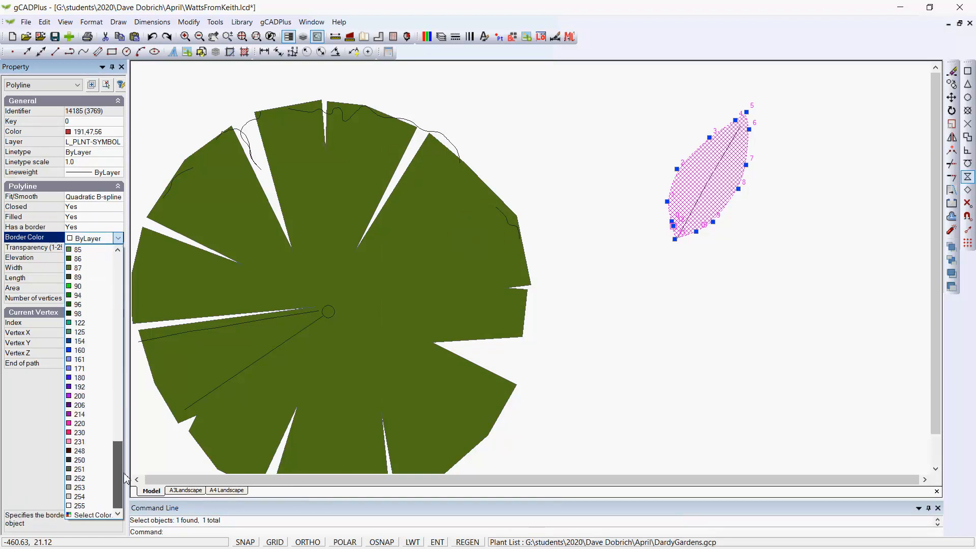
click(70, 461)
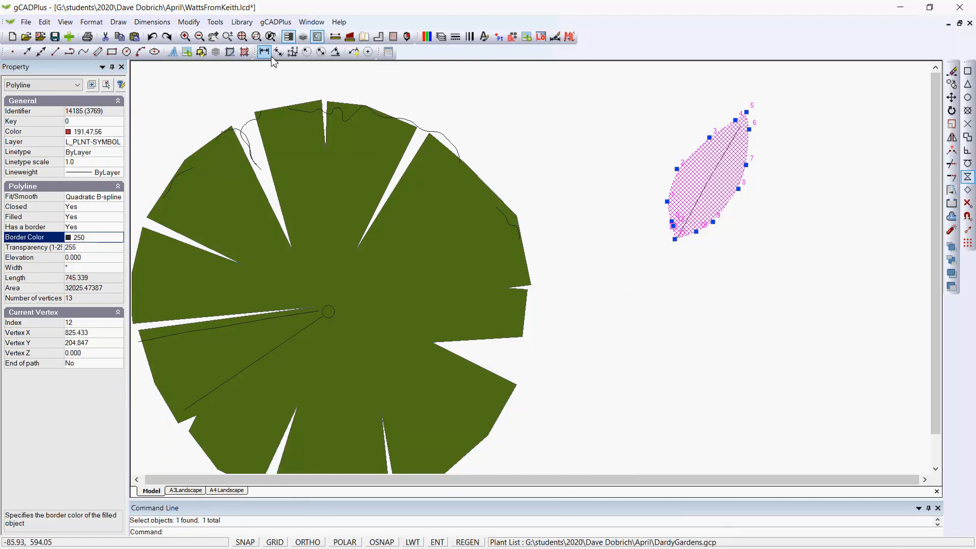
- Send the filled leaf to the back of the draw order
click(216, 26)
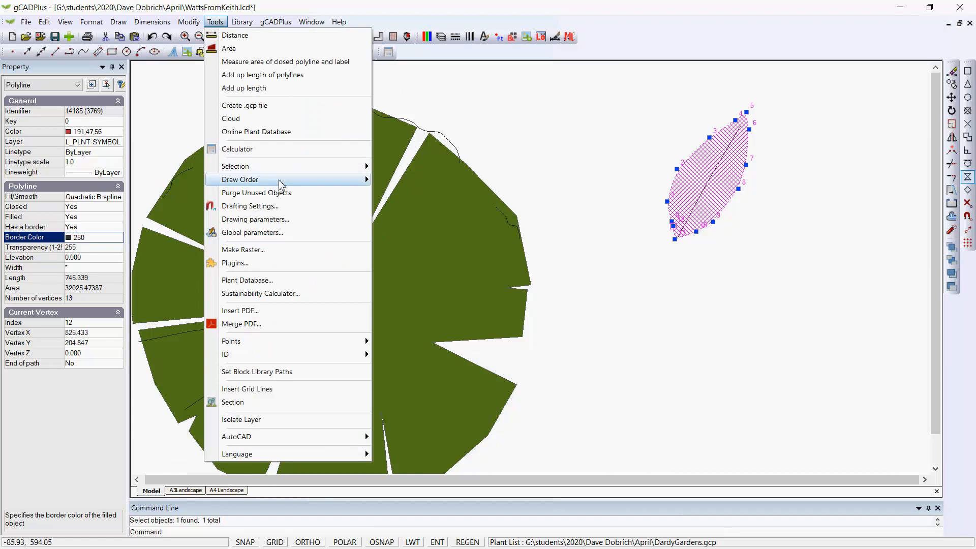
mouse_move(365, 182)
click(414, 194)
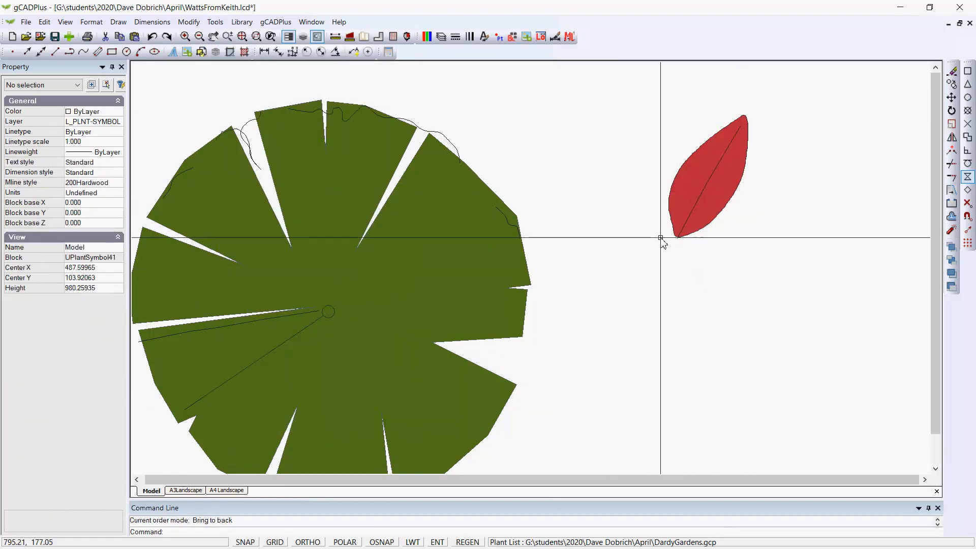
- Scale the four-leaf cluster with its midribs down to about half size around its centre
scroll(663, 247, down, 1)
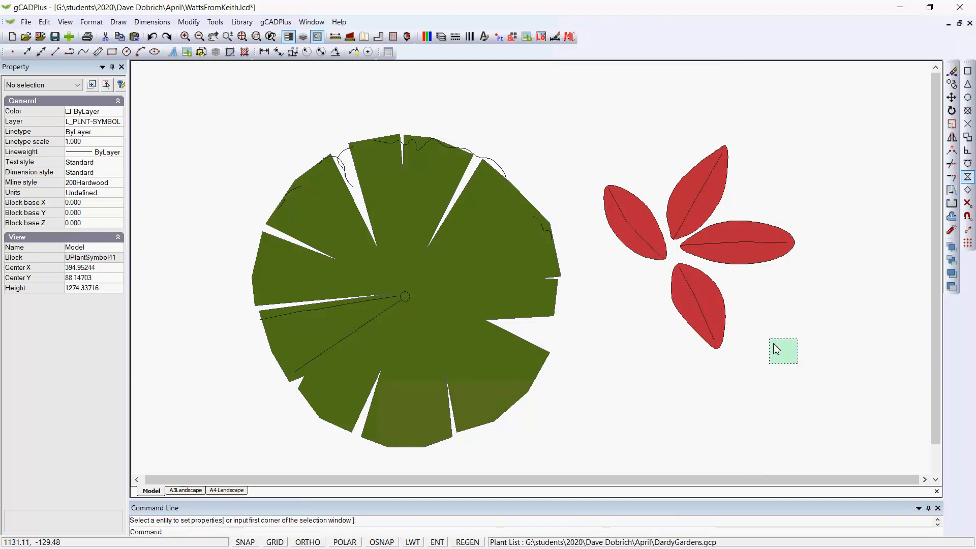
drag(776, 349, 597, 138)
right_click(609, 151)
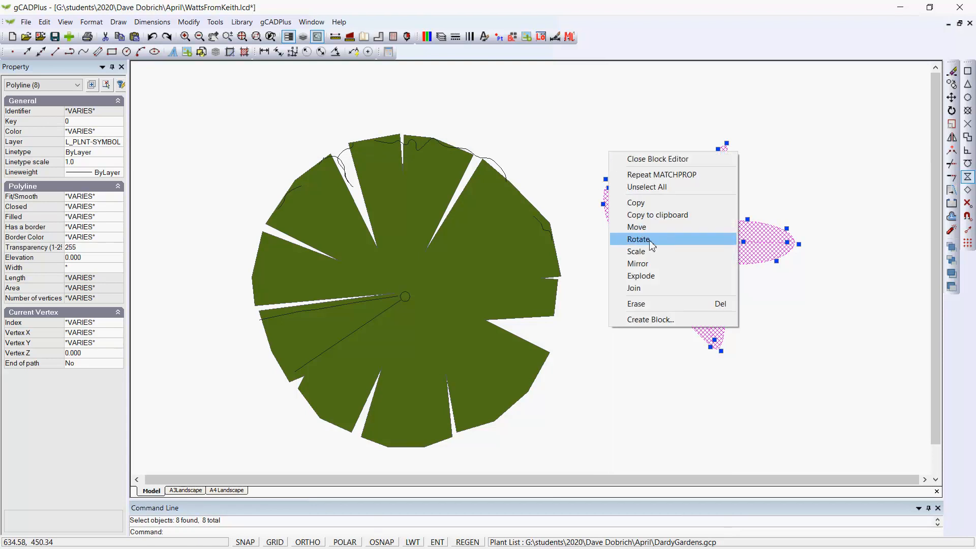
click(637, 252)
click(680, 245)
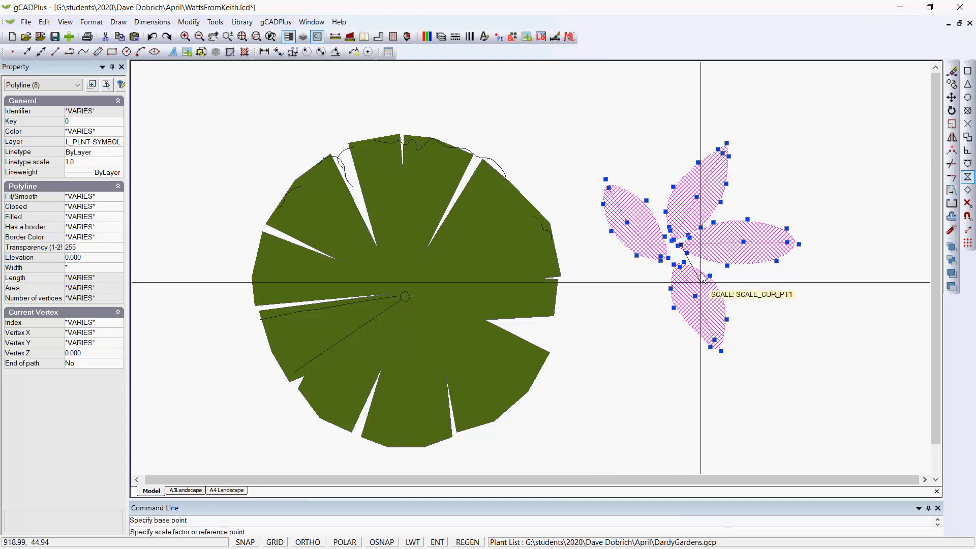
click(722, 351)
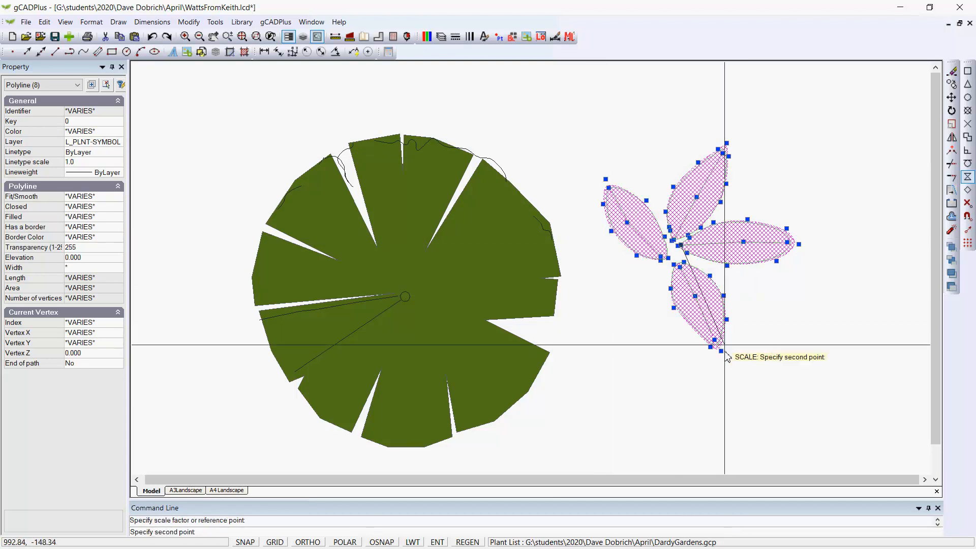
click(703, 301)
- Copy the leaf cluster to two spots above it and two spots on the plant symbol's foliage
right_click(756, 315)
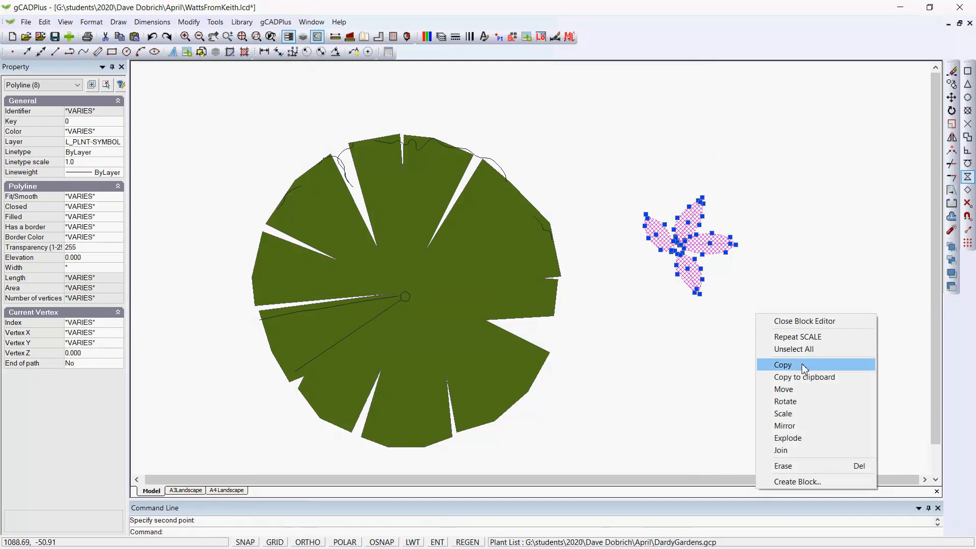
click(797, 372)
click(679, 244)
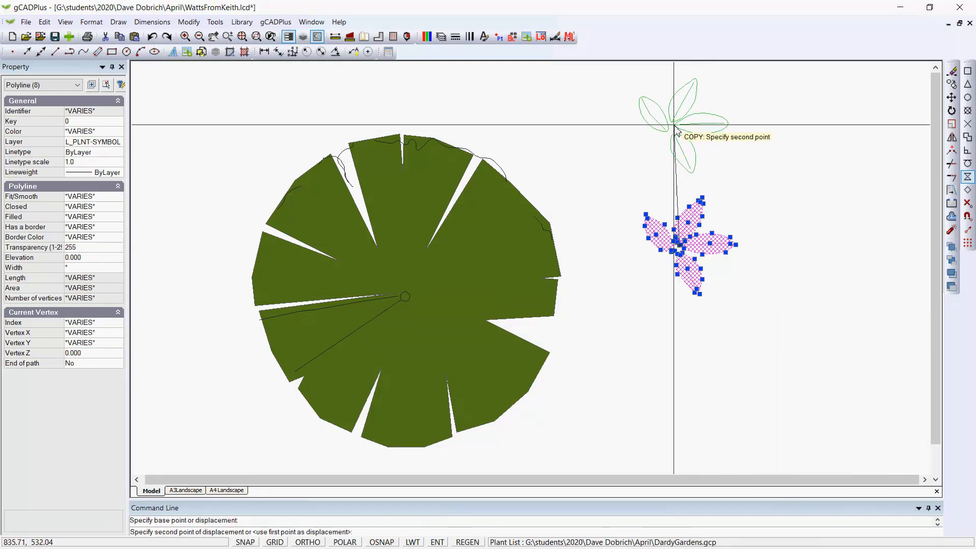
click(680, 122)
click(838, 122)
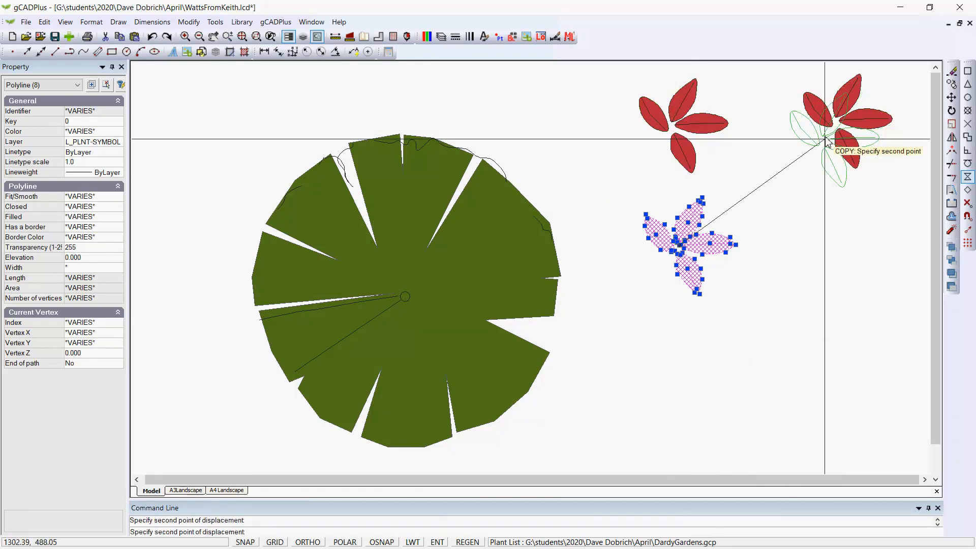
click(375, 202)
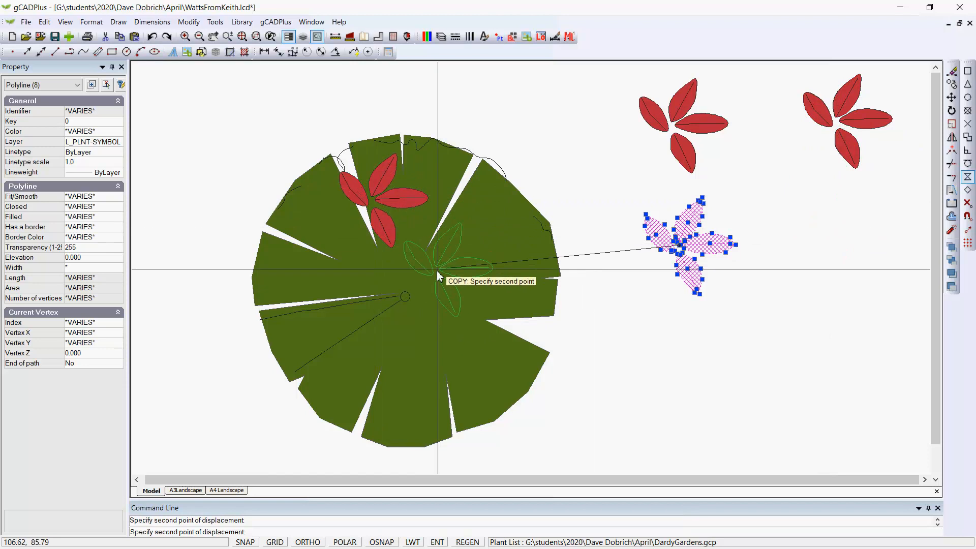
click(393, 377)
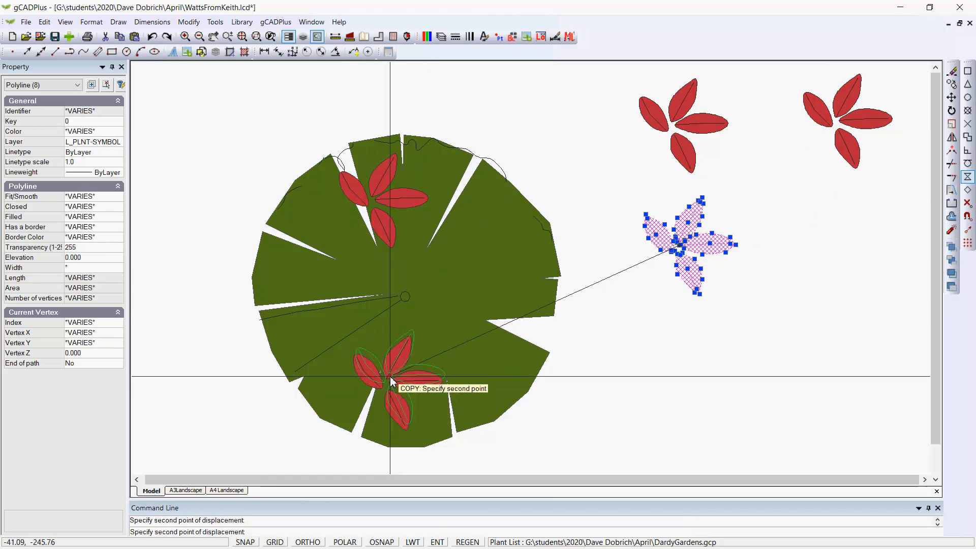
key(Escape)
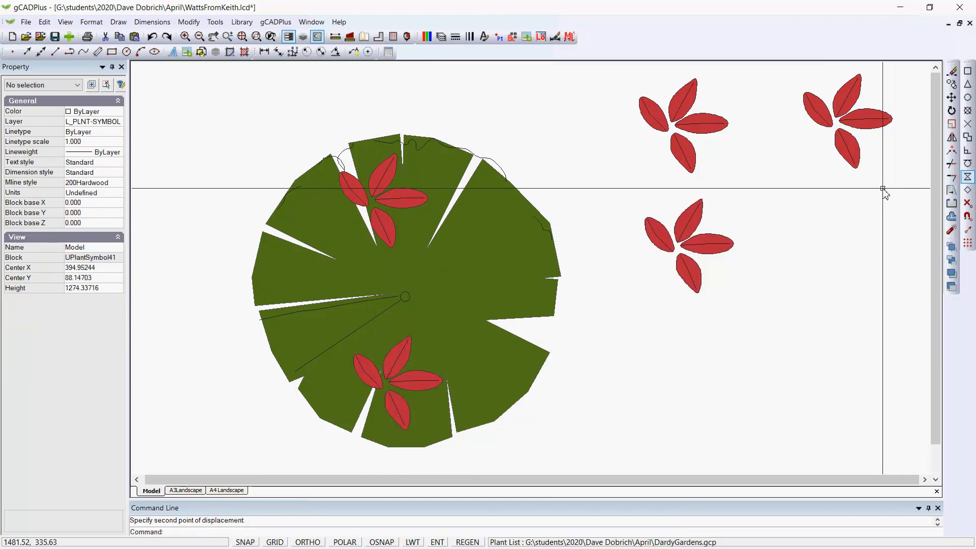
- Rotate the upper-right leaf cluster around its centre to a new angle
drag(885, 193, 819, 121)
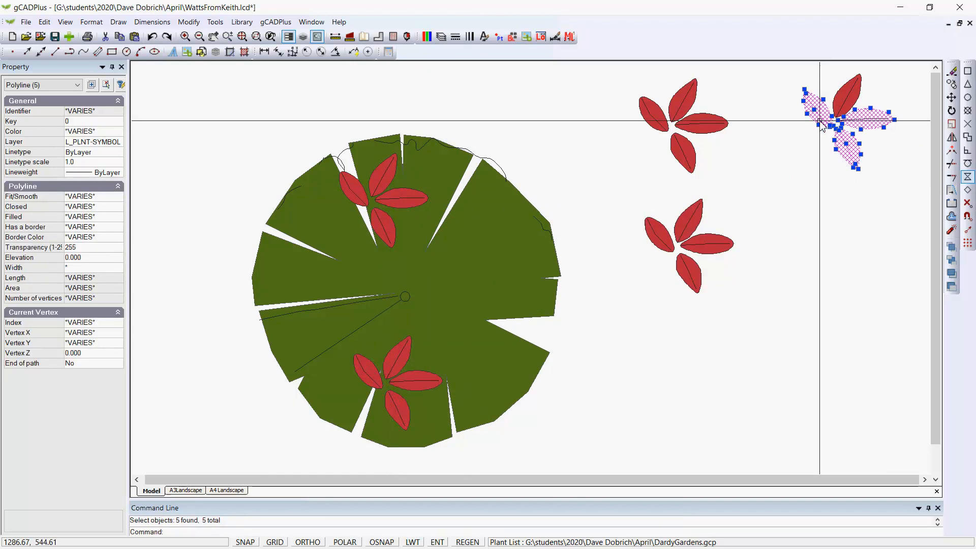
right_click(810, 209)
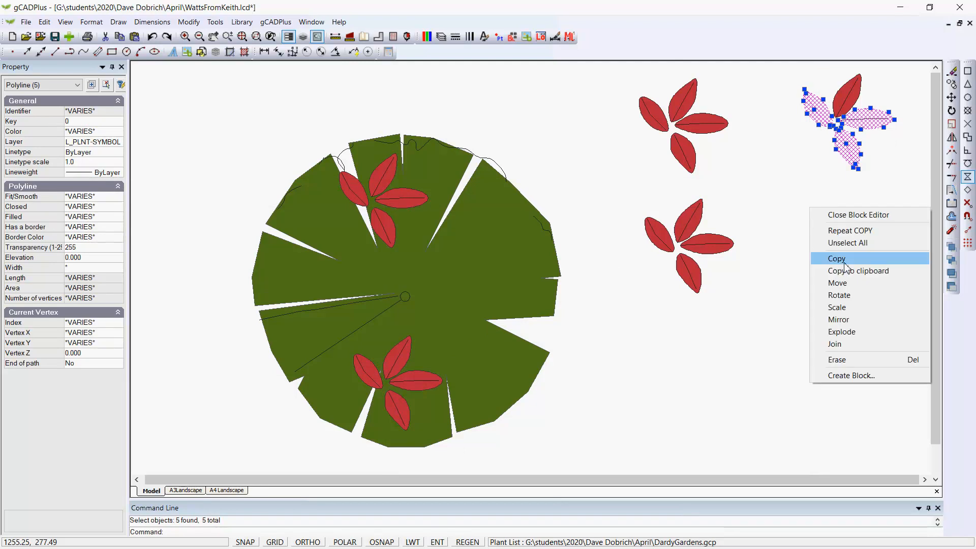
click(838, 295)
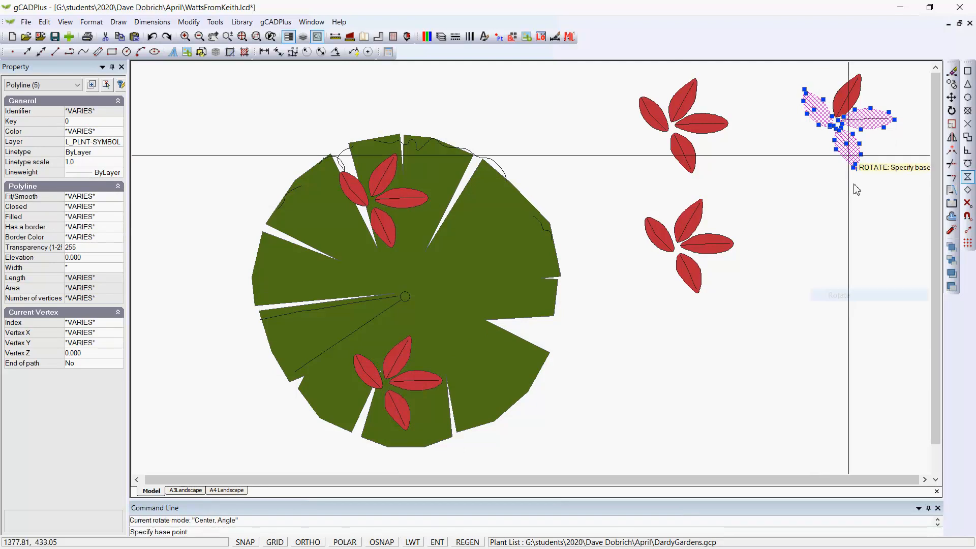
click(838, 130)
click(906, 230)
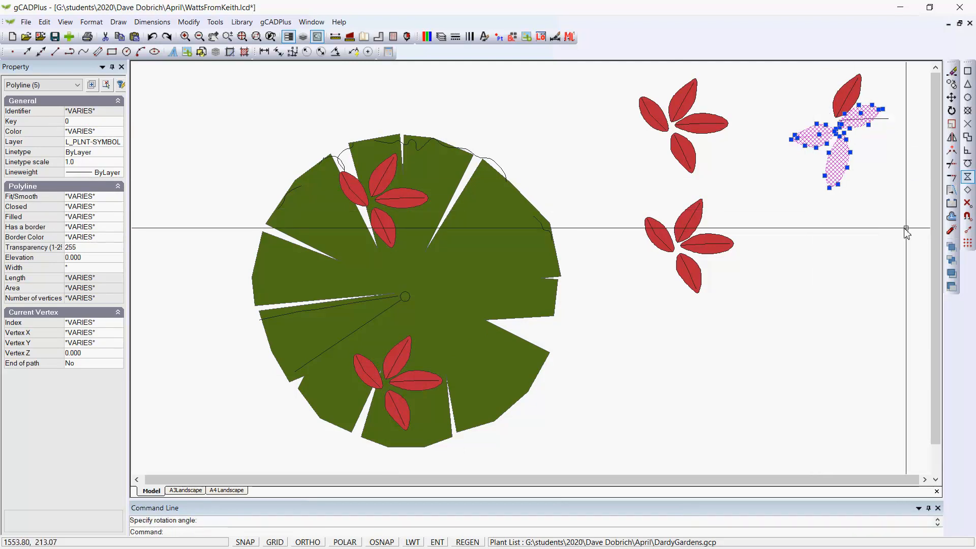
- Copy the rotated cluster to two more spots on the plant symbol's foliage
right_click(859, 238)
click(872, 290)
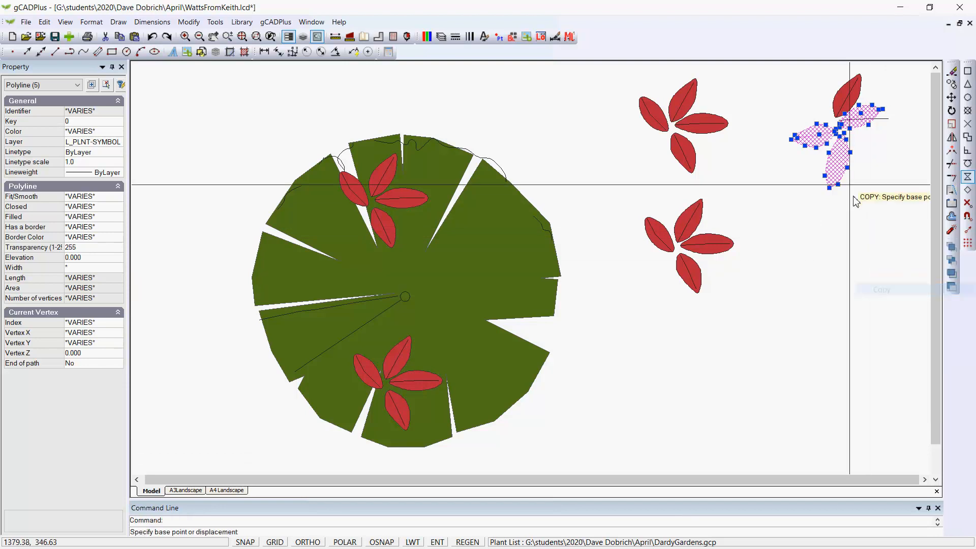
click(836, 141)
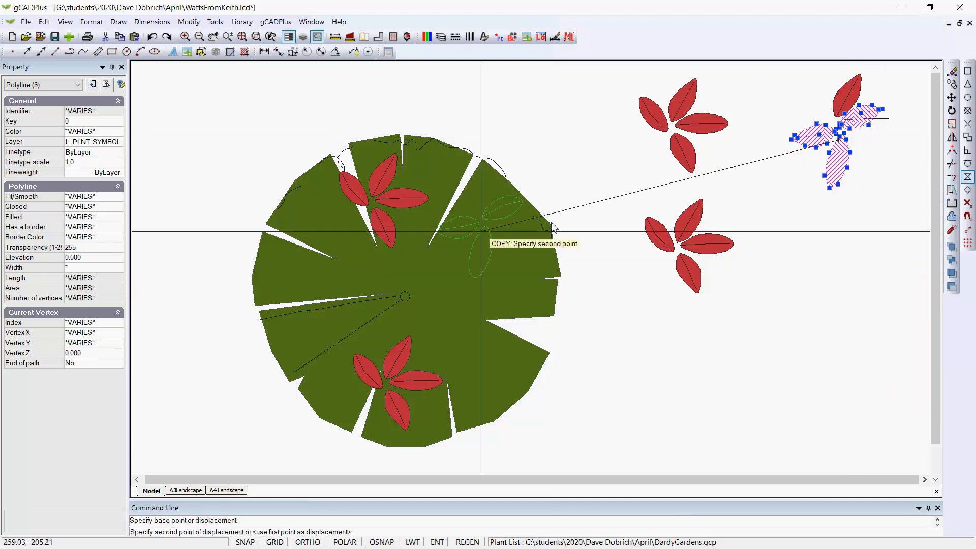
click(330, 281)
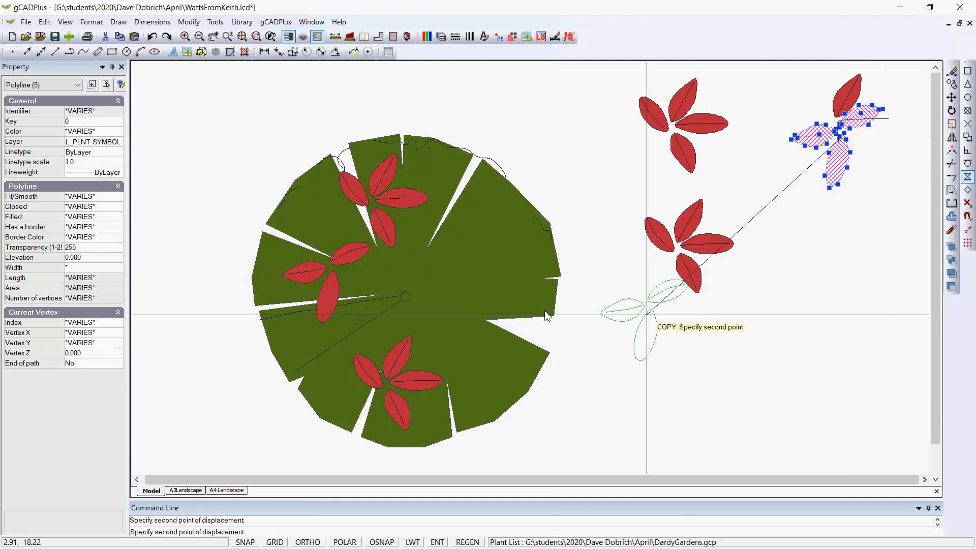
click(500, 362)
key(Return)
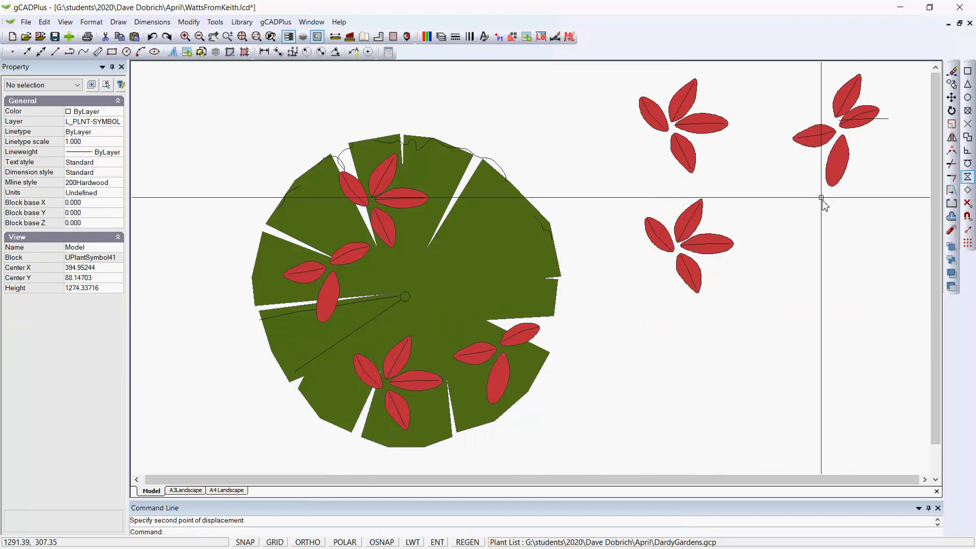
- Select the lower leaf cluster beside the plant and rotate it around its centre
click(766, 323)
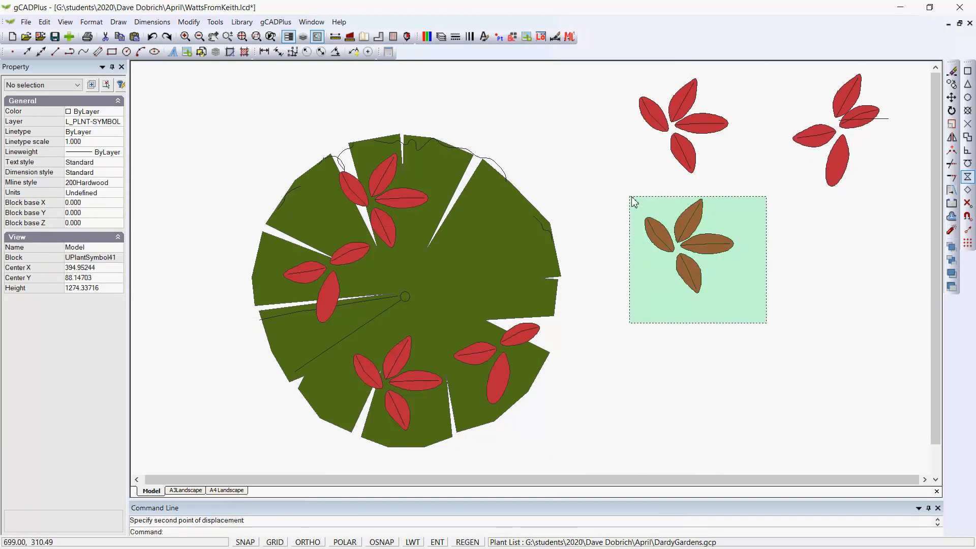
click(632, 202)
right_click(629, 196)
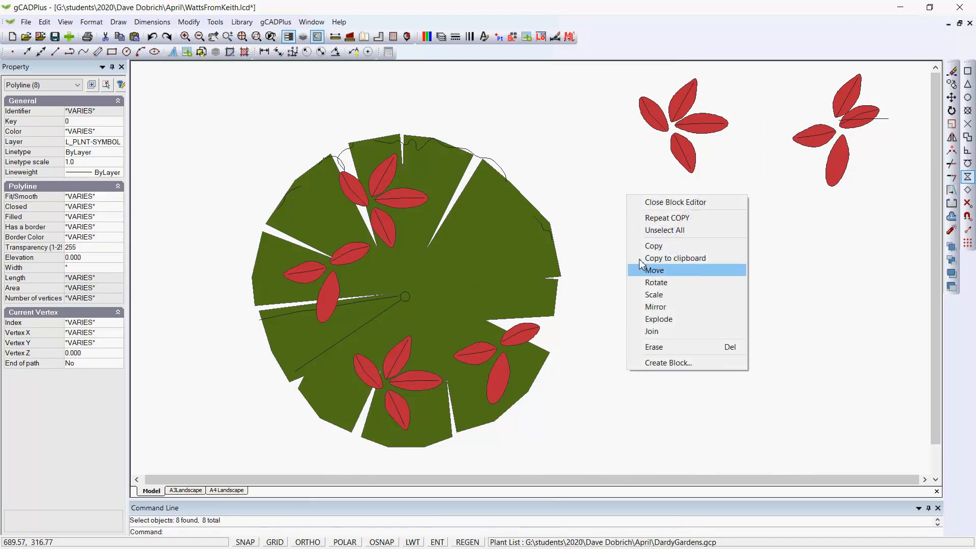
click(657, 282)
click(682, 249)
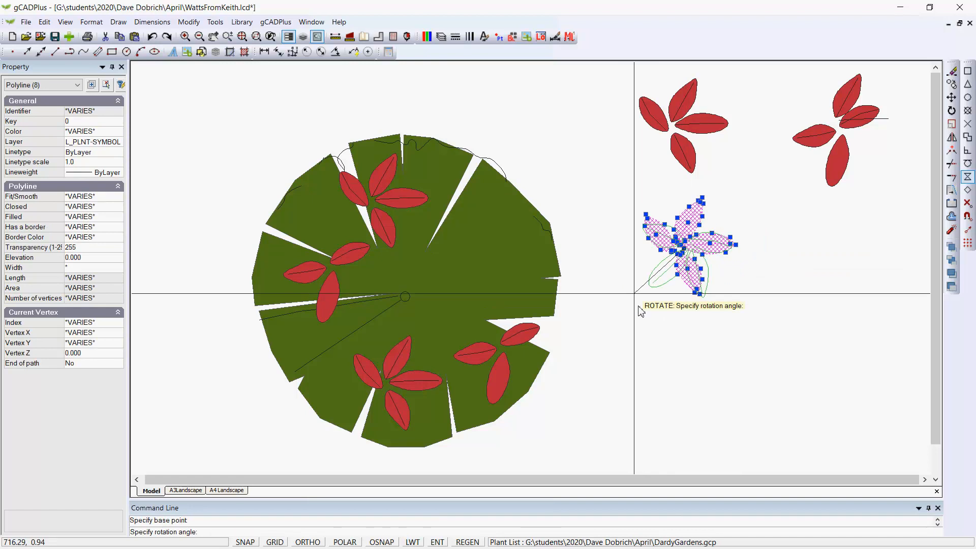
click(628, 264)
- Copy the rotated lower cluster to four more spots across the plant symbol's foliage
right_click(747, 355)
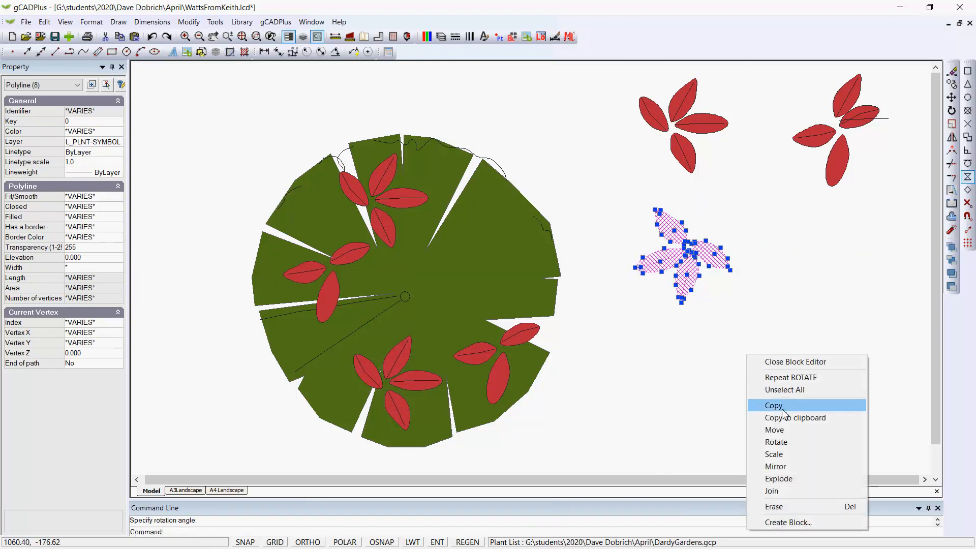
click(778, 405)
click(687, 251)
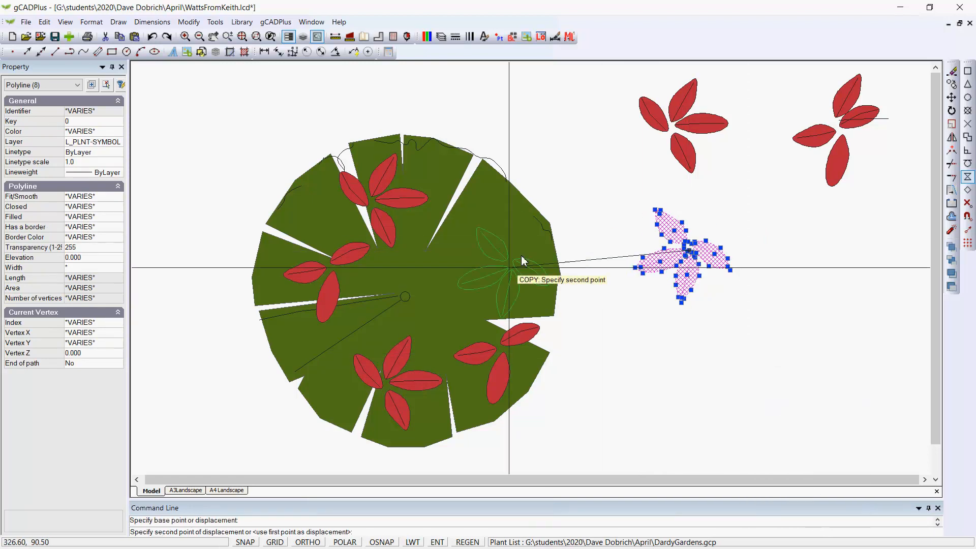
click(442, 301)
click(485, 210)
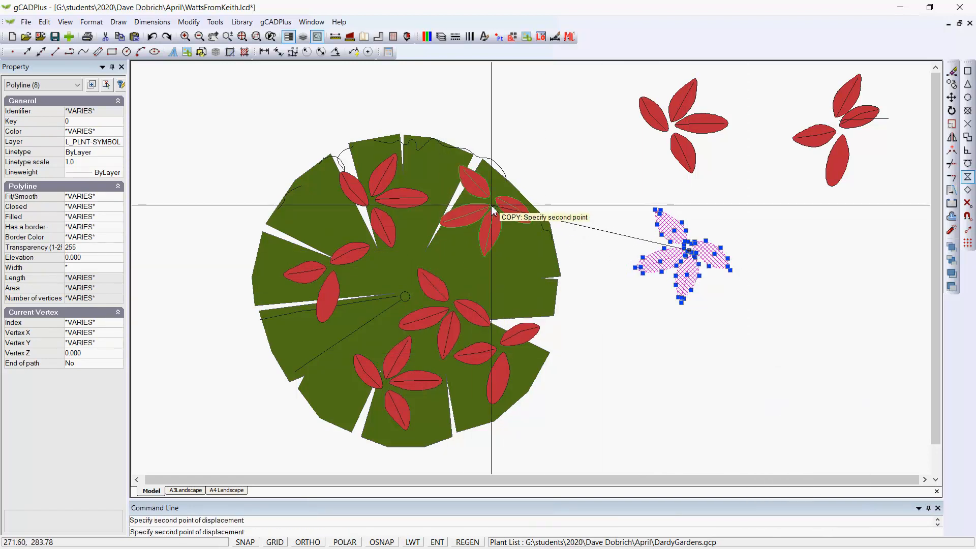
click(337, 344)
click(326, 224)
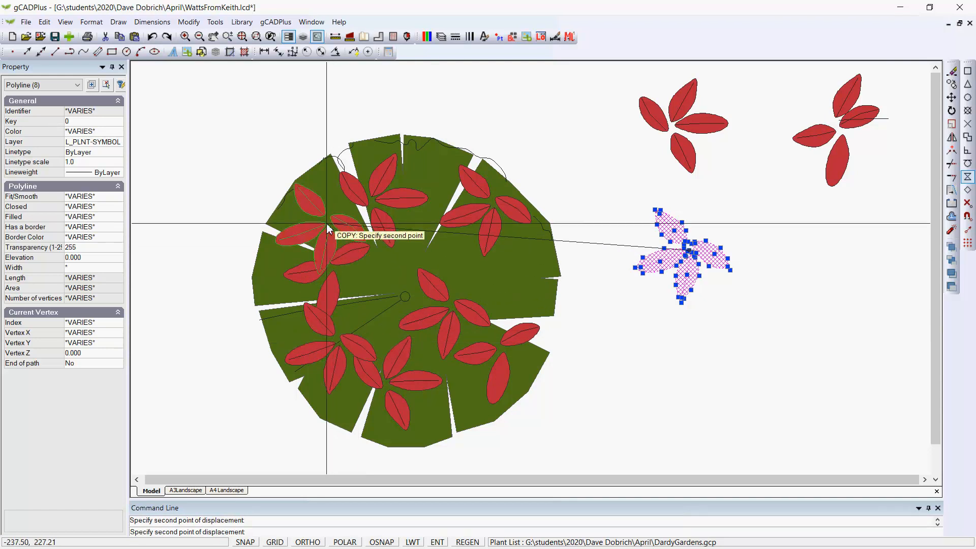
key(Escape)
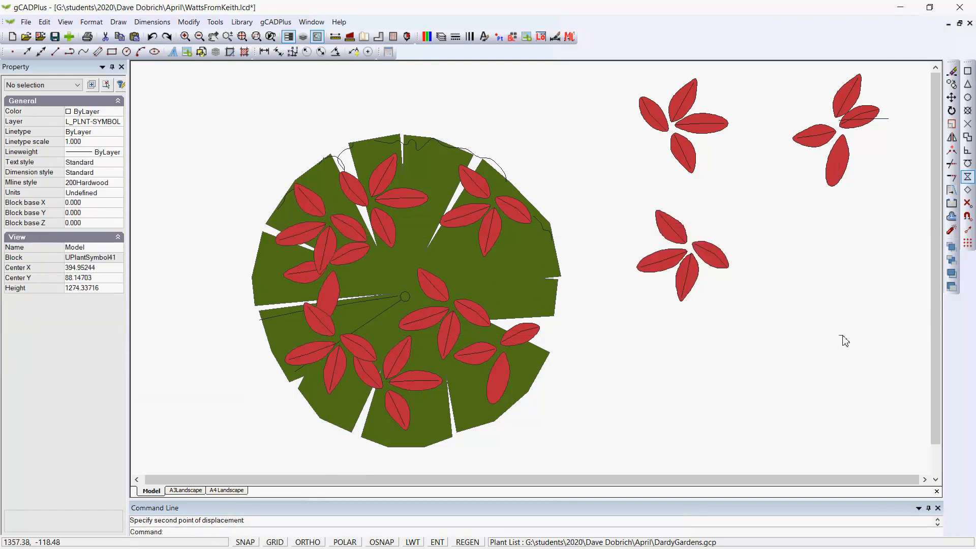
drag(845, 340, 864, 226)
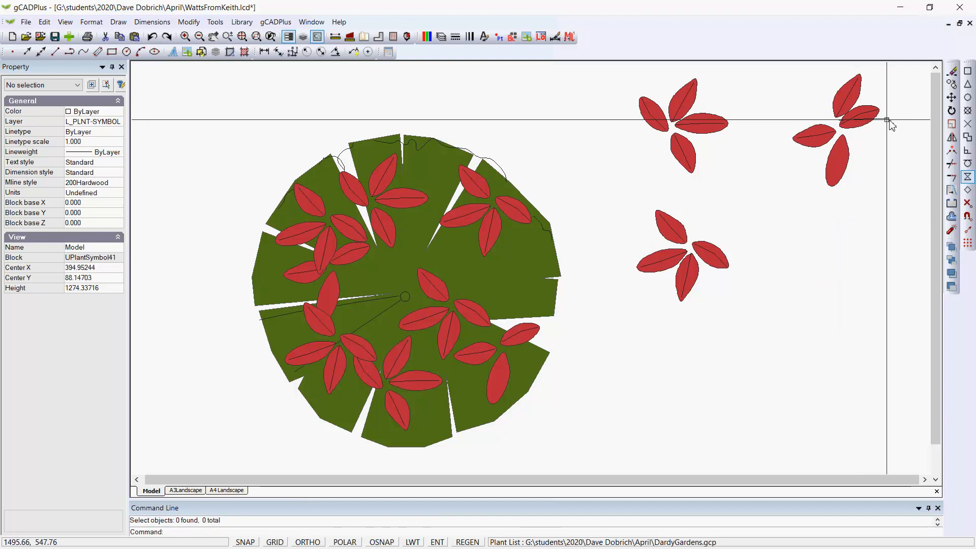
click(888, 120)
key(Delete)
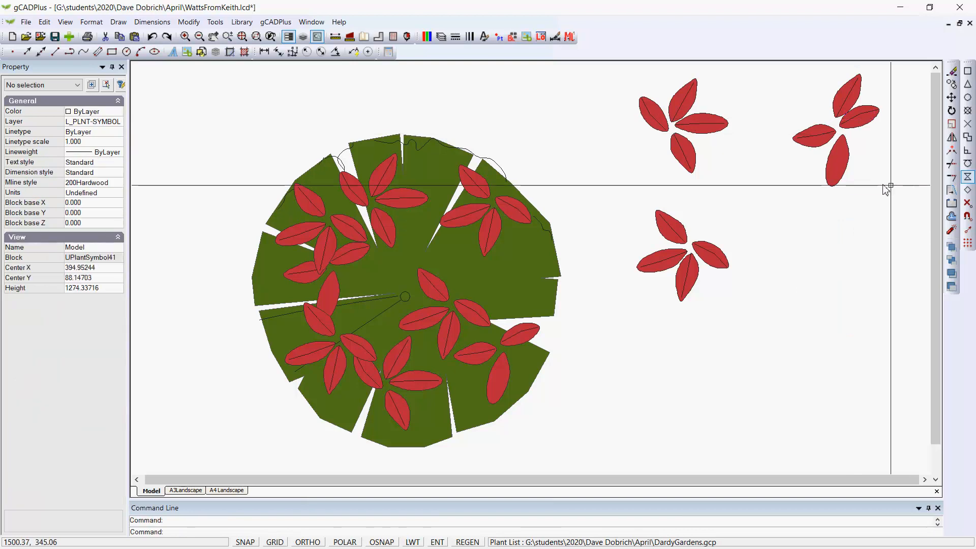
- Copy the upper-right leaf cluster onto the centre of the plant symbol's foliage
drag(894, 188, 803, 96)
right_click(784, 105)
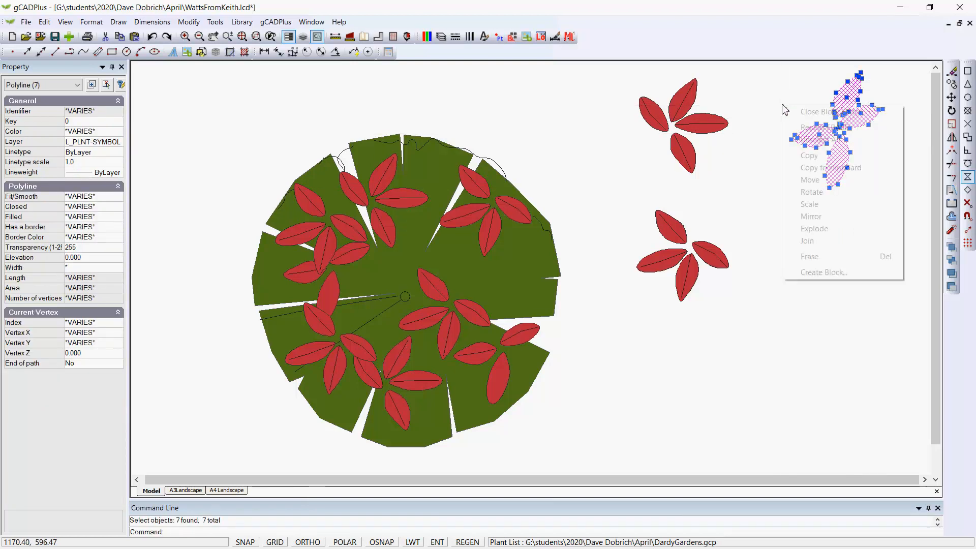
click(809, 155)
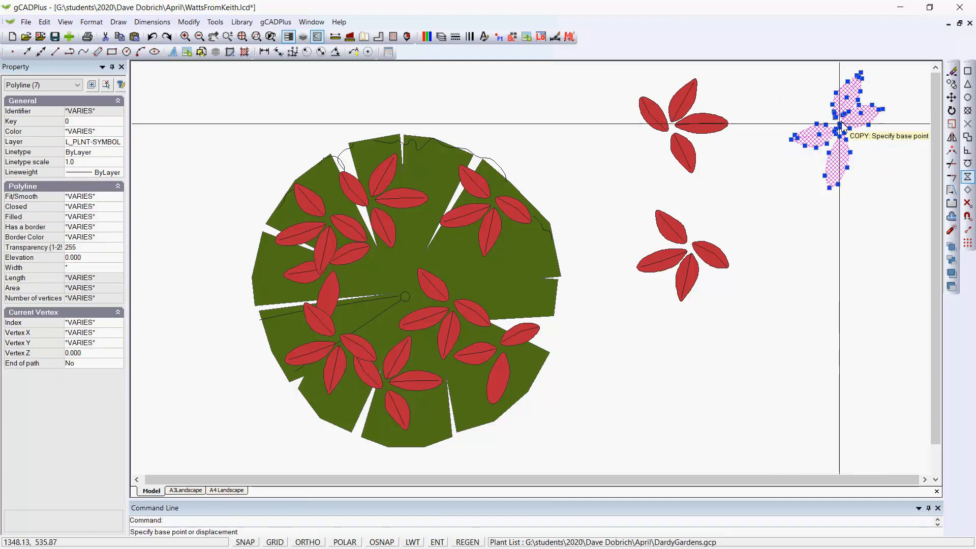
click(848, 102)
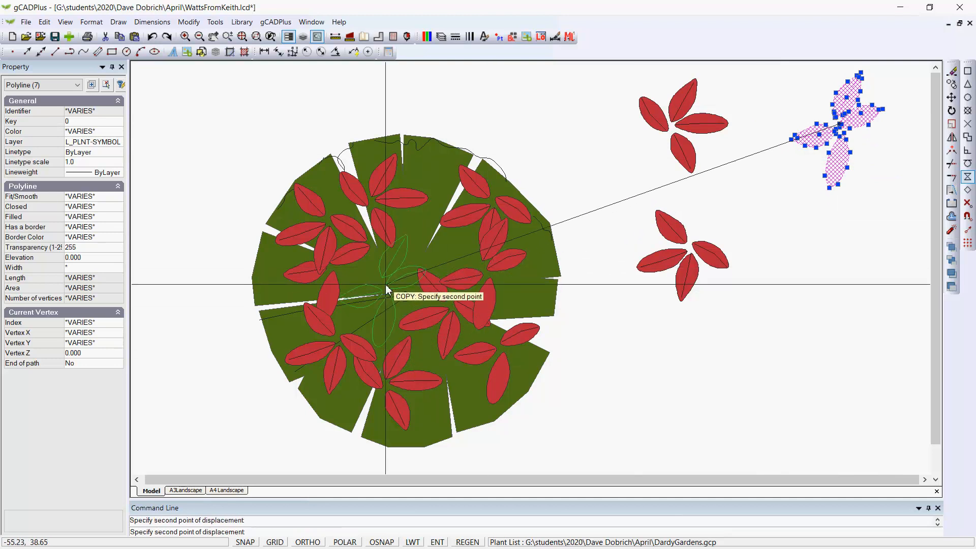
click(395, 260)
- Delete the leftover leaf clusters lying outside the plant symbol
drag(887, 294, 622, 84)
key(Delete)
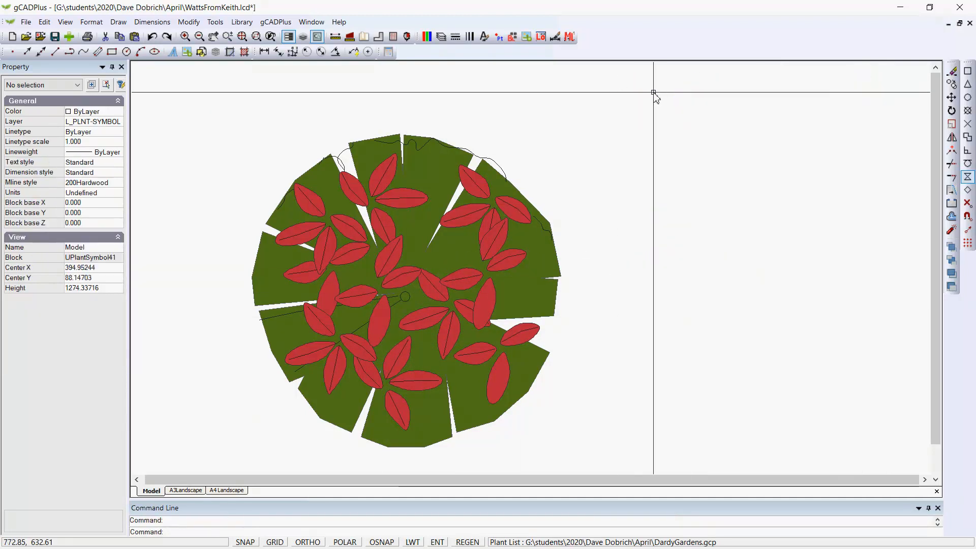
- Close the block editor and review the updated Red Fence symbols along the driveway hedge
right_click(598, 207)
click(643, 214)
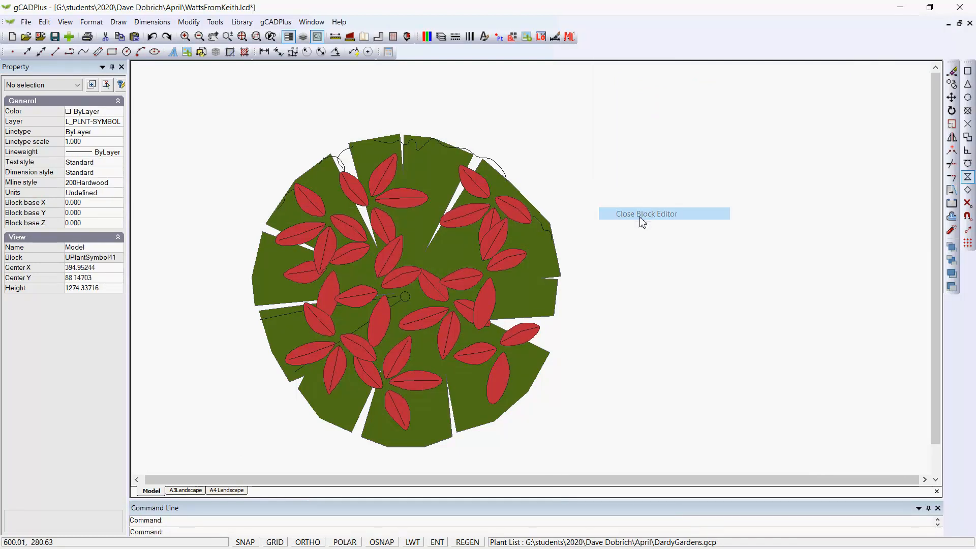
scroll(640, 218, down, 4)
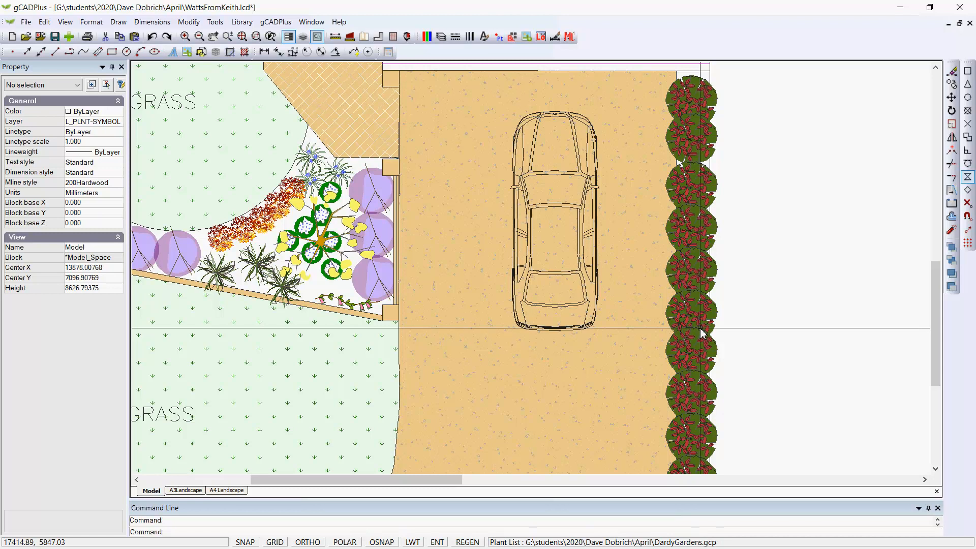
scroll(722, 241, down, 2)
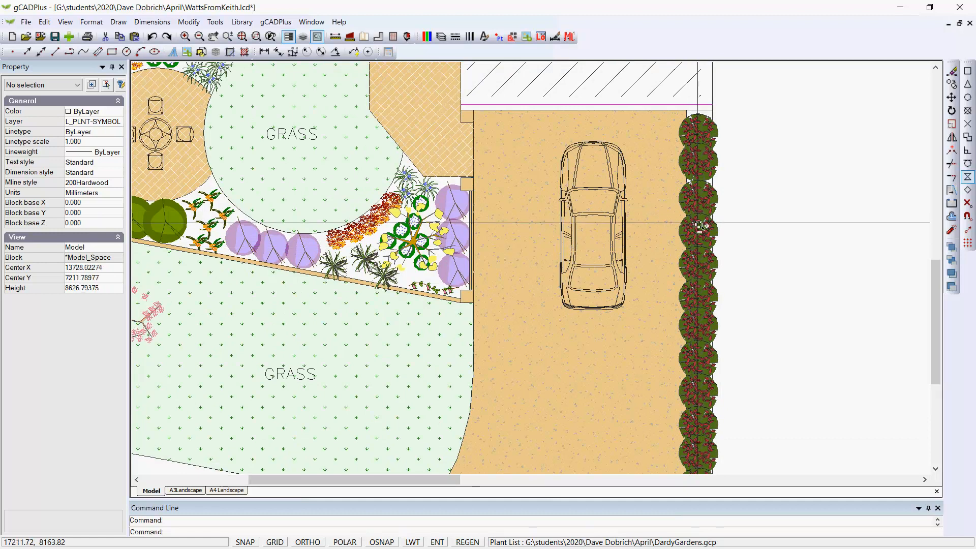
scroll(700, 223, up, 5)
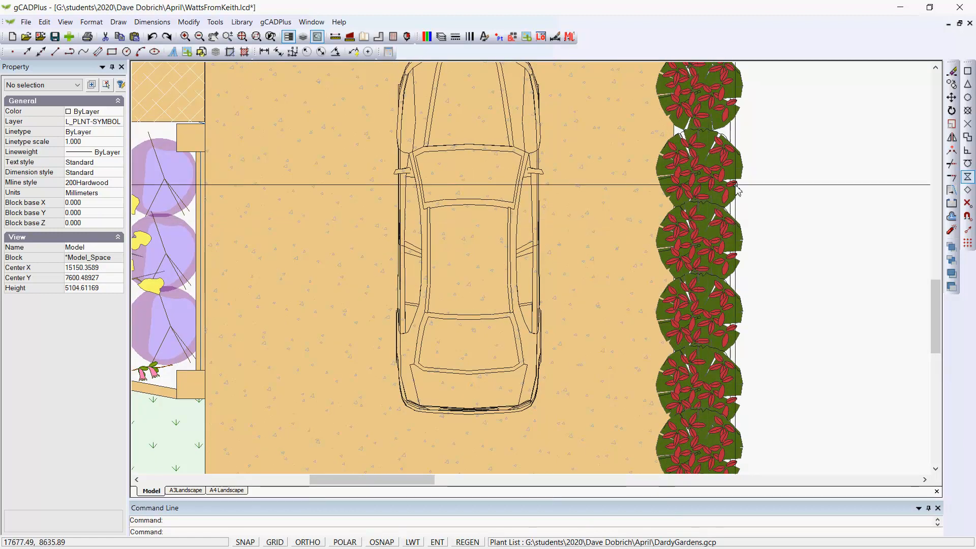
scroll(737, 186, down, 3)
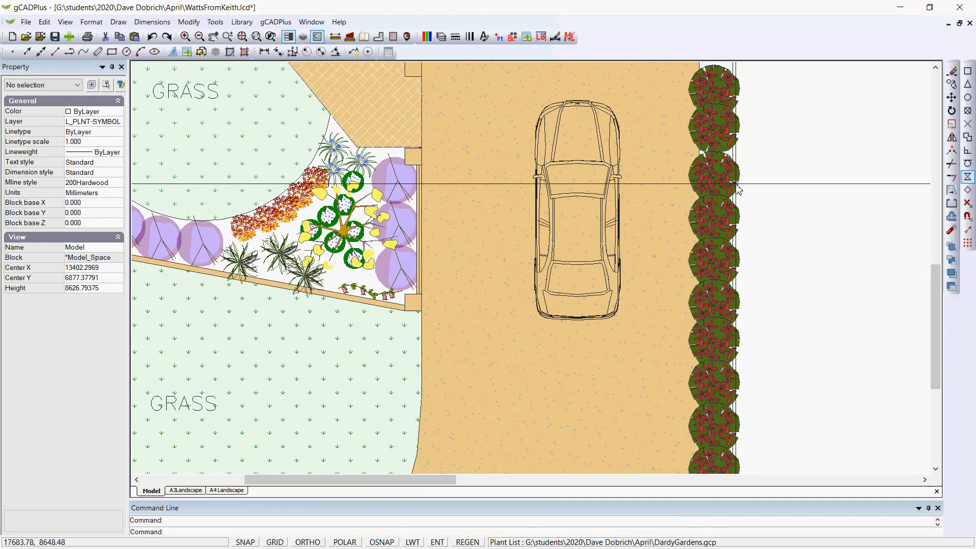
scroll(737, 185, down, 2)
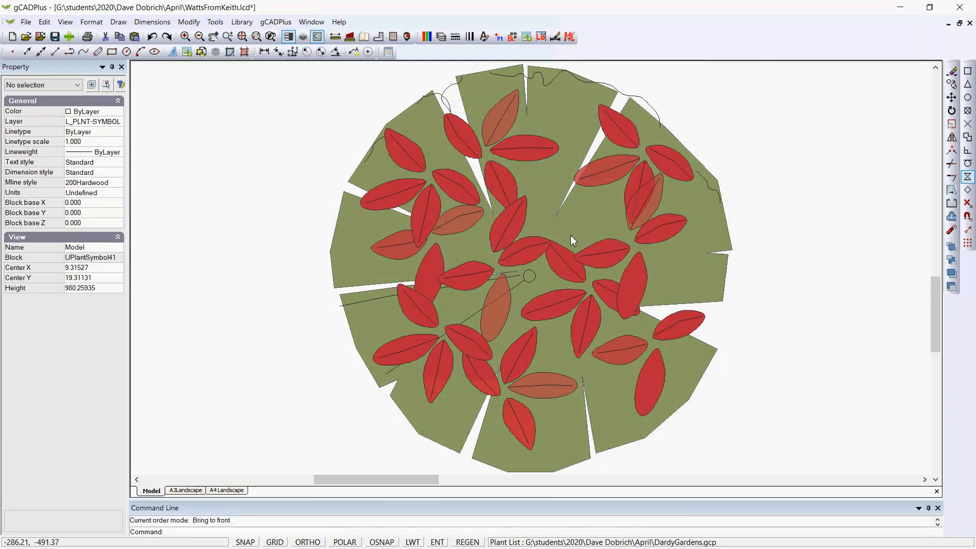
- Recolour the upper-centre leaf cluster in the plant symbol to true colour 252, 129, 107
click(537, 188)
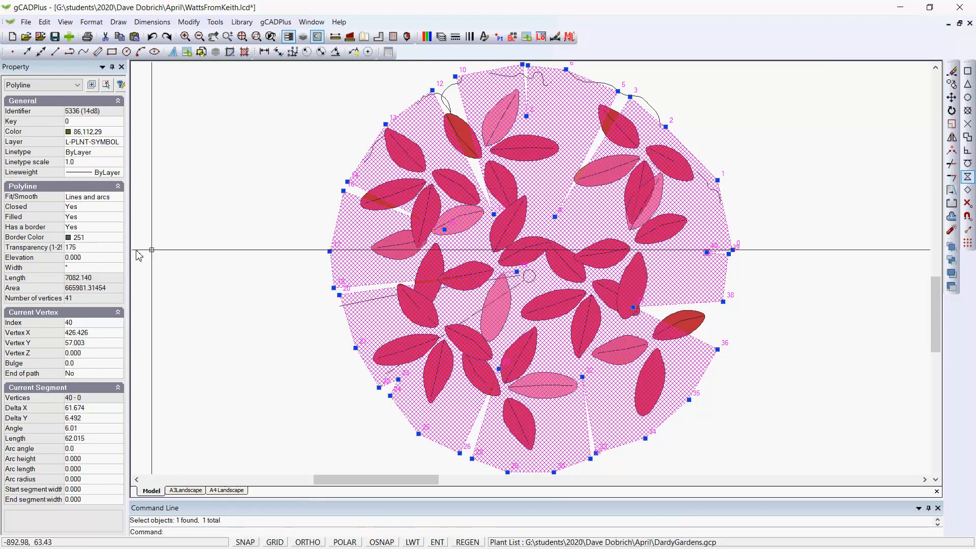
key(Escape)
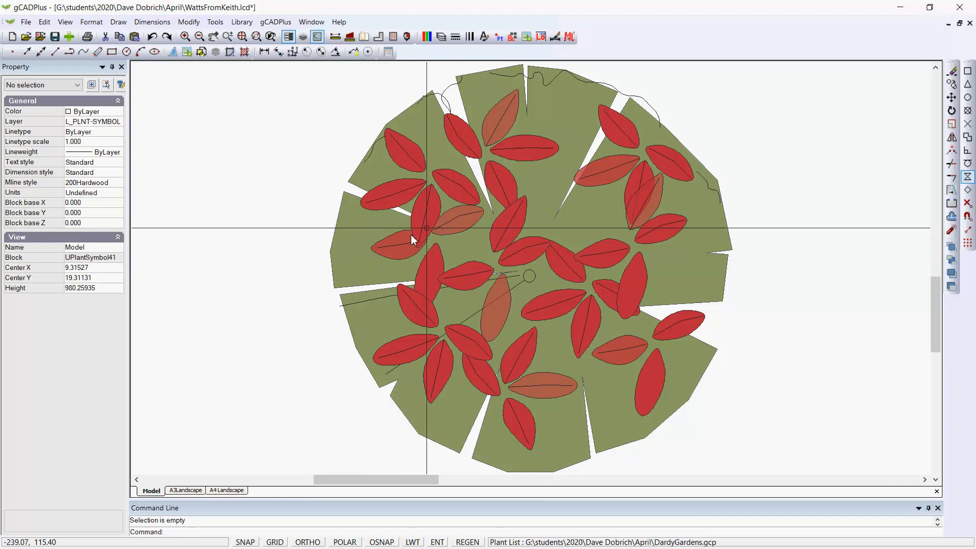
click(458, 222)
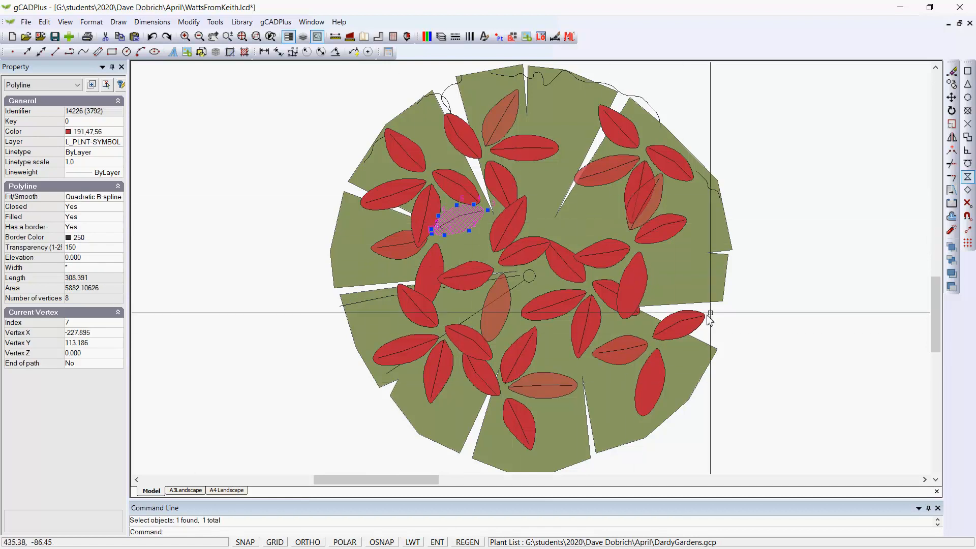
key(Escape)
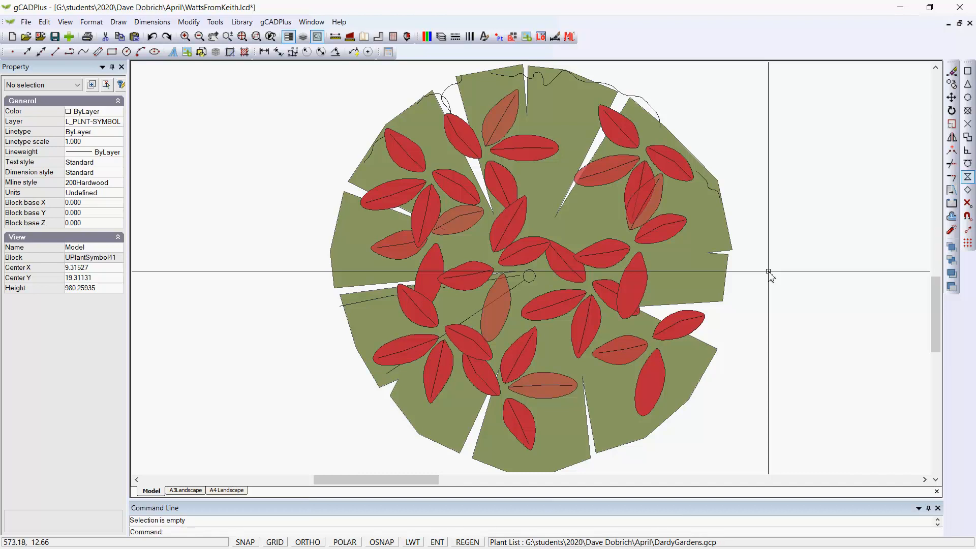
click(518, 157)
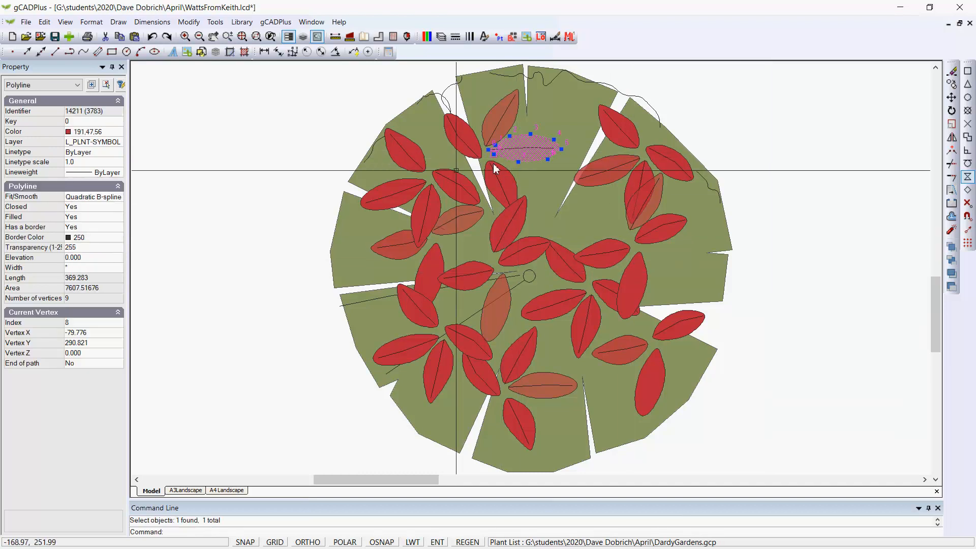
click(117, 133)
click(118, 132)
drag(120, 213, 120, 367)
click(88, 410)
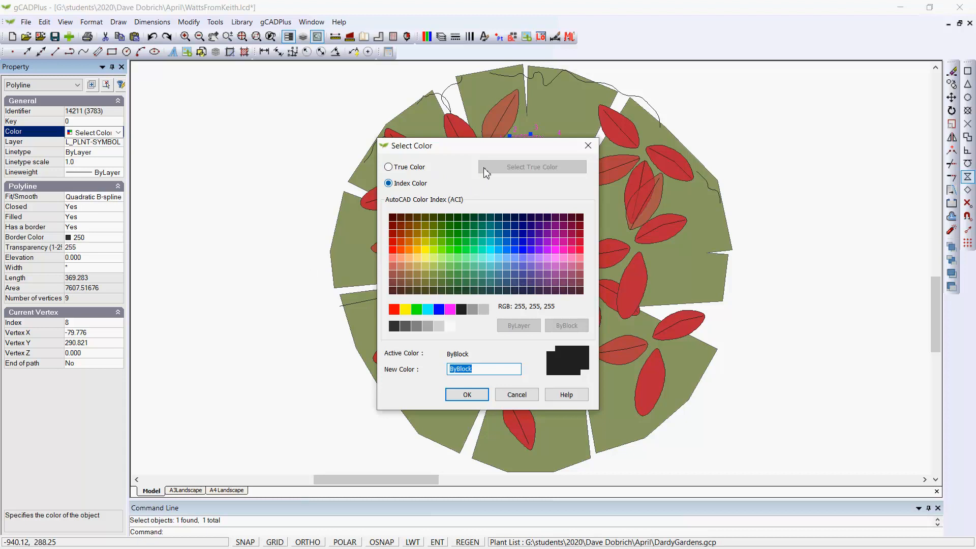
click(417, 168)
click(505, 168)
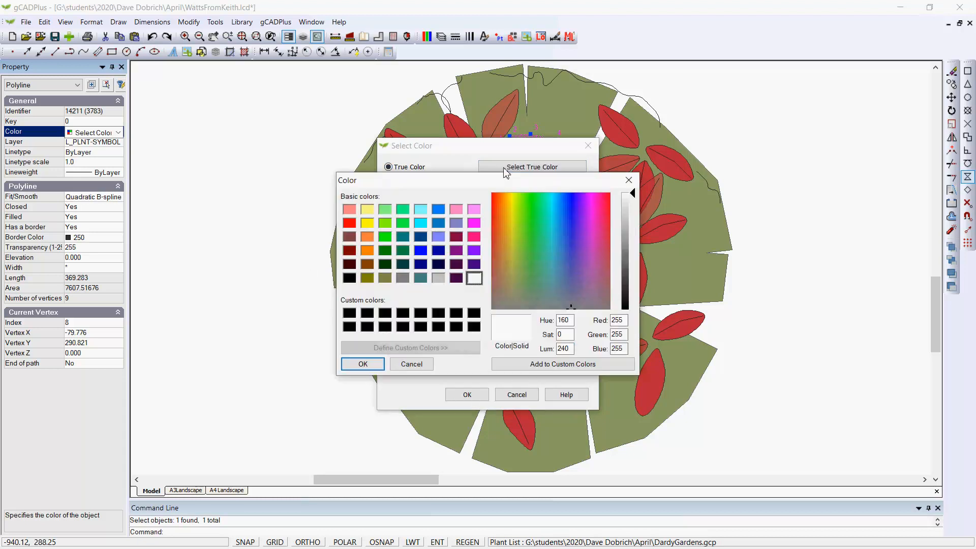
click(498, 213)
click(500, 206)
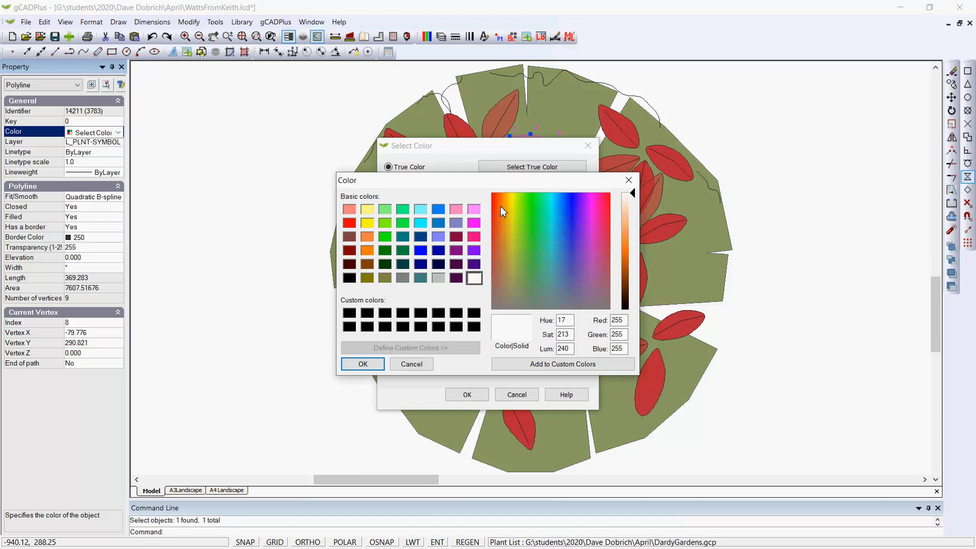
click(627, 209)
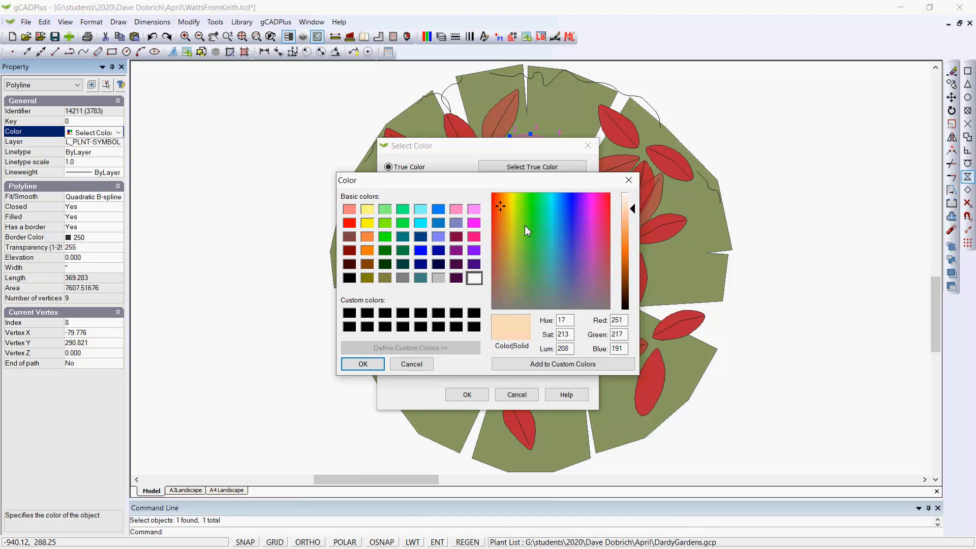
click(496, 198)
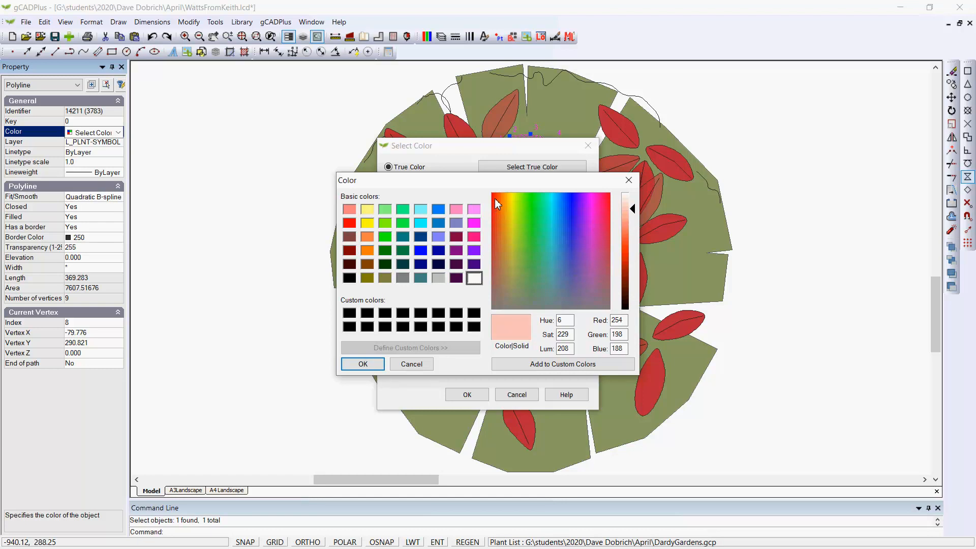
click(633, 221)
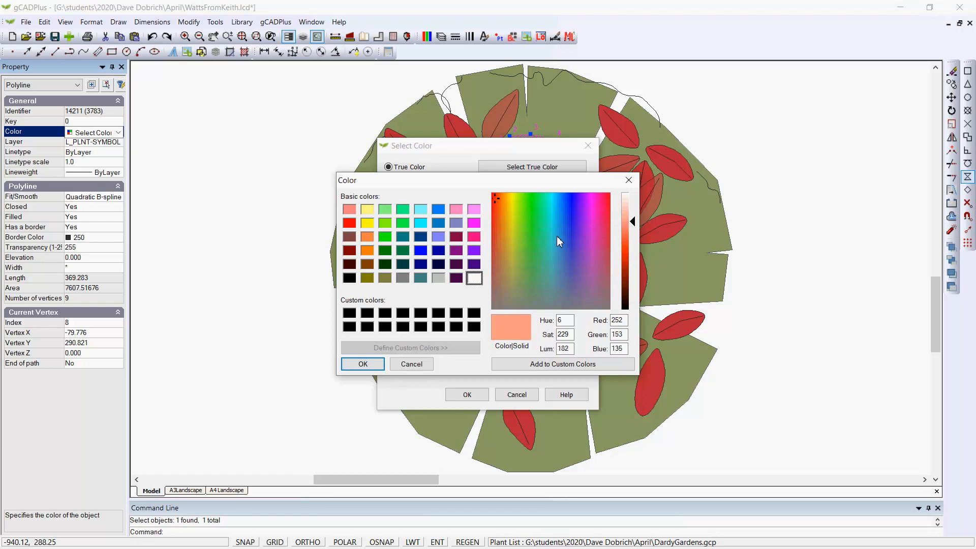
click(494, 207)
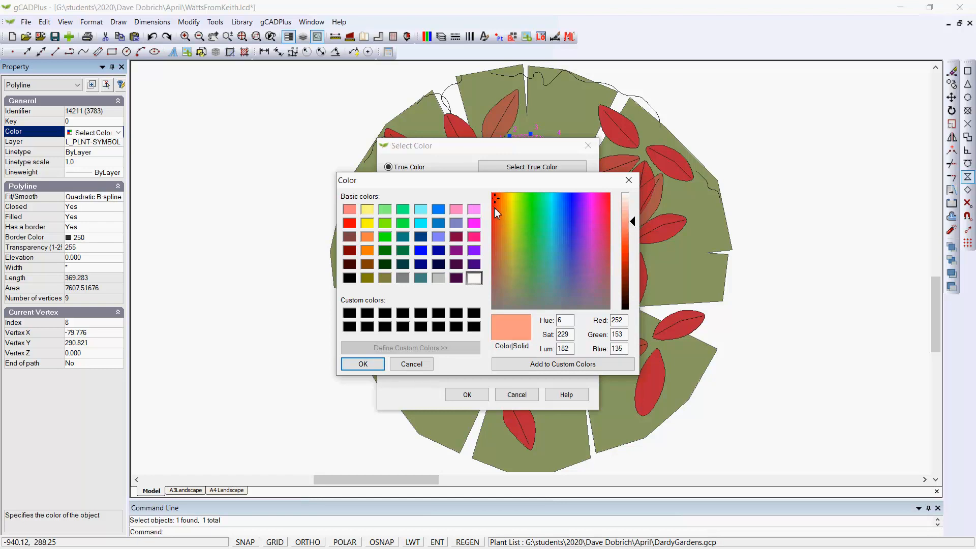
click(625, 234)
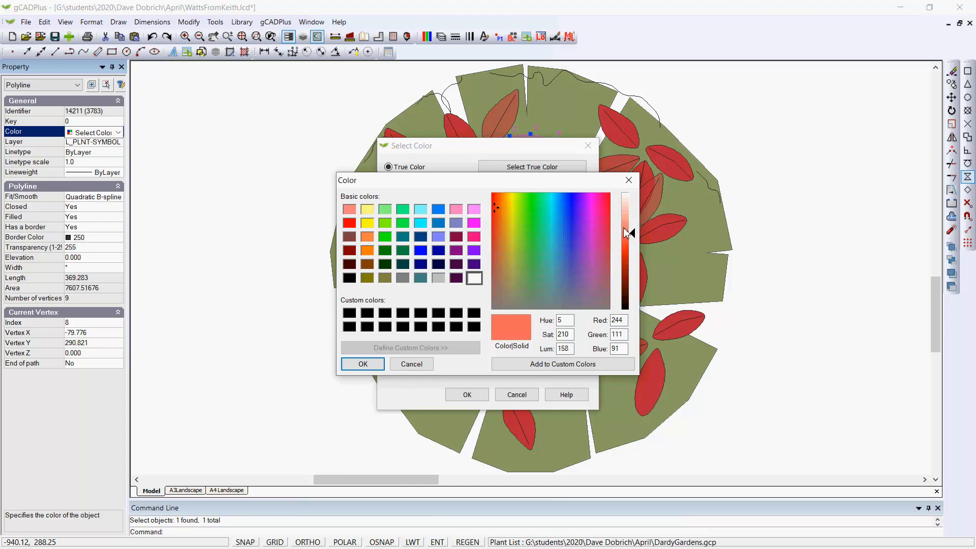
click(623, 227)
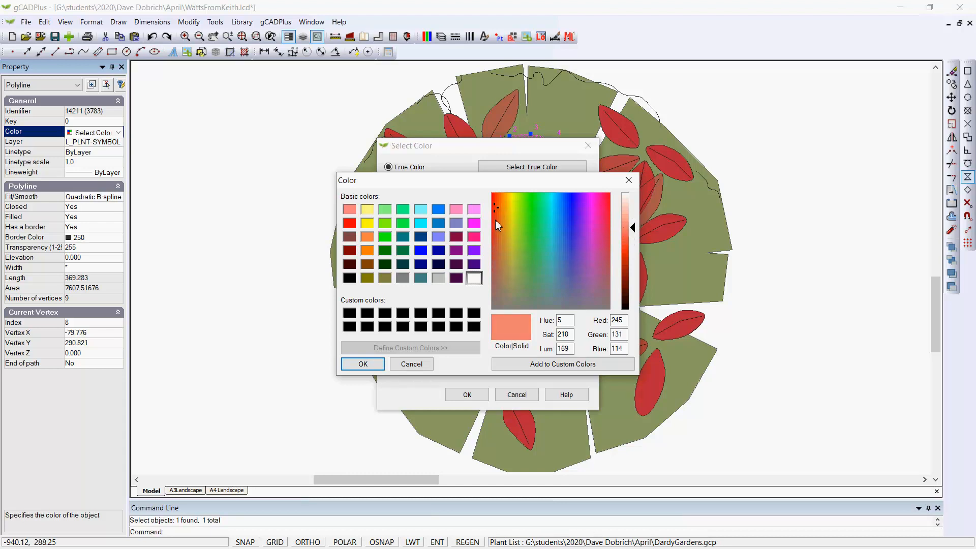
click(494, 195)
click(496, 198)
click(369, 364)
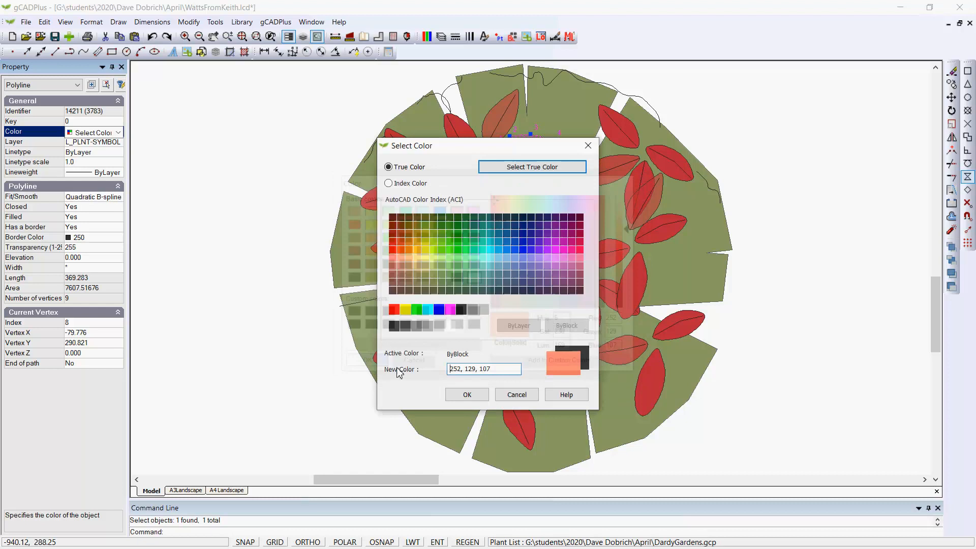
click(482, 399)
right_click(276, 339)
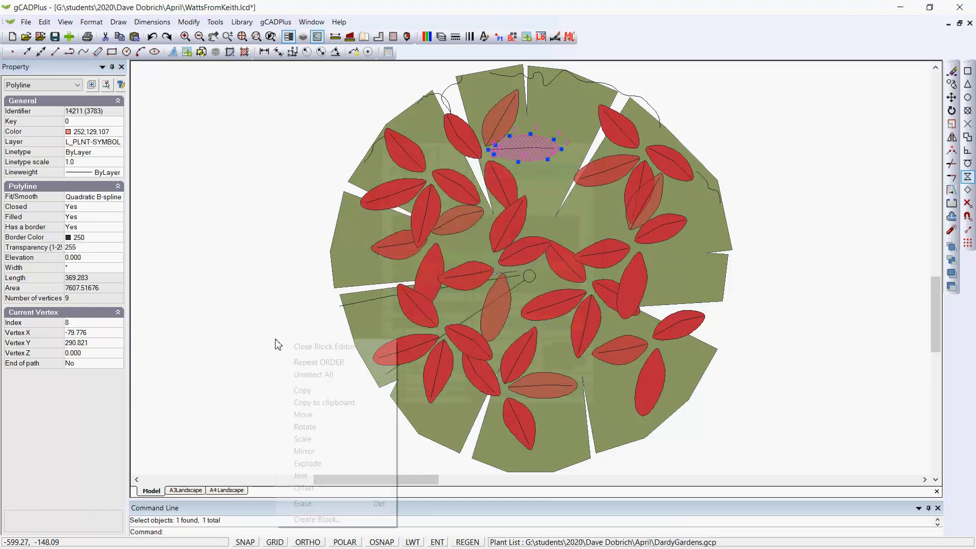
click(313, 374)
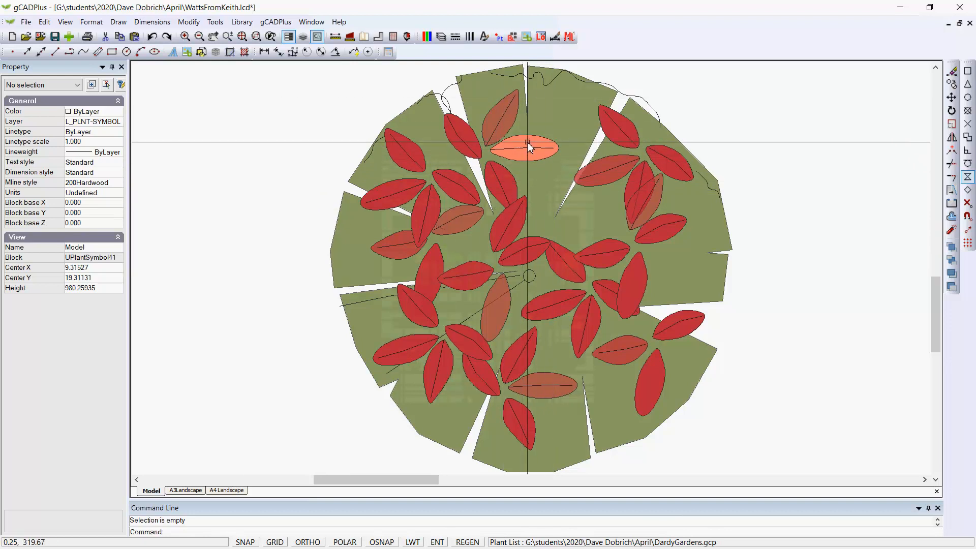
- Match the recoloured leaf cluster's properties to the red leaf beside it, then close the block editor
click(189, 22)
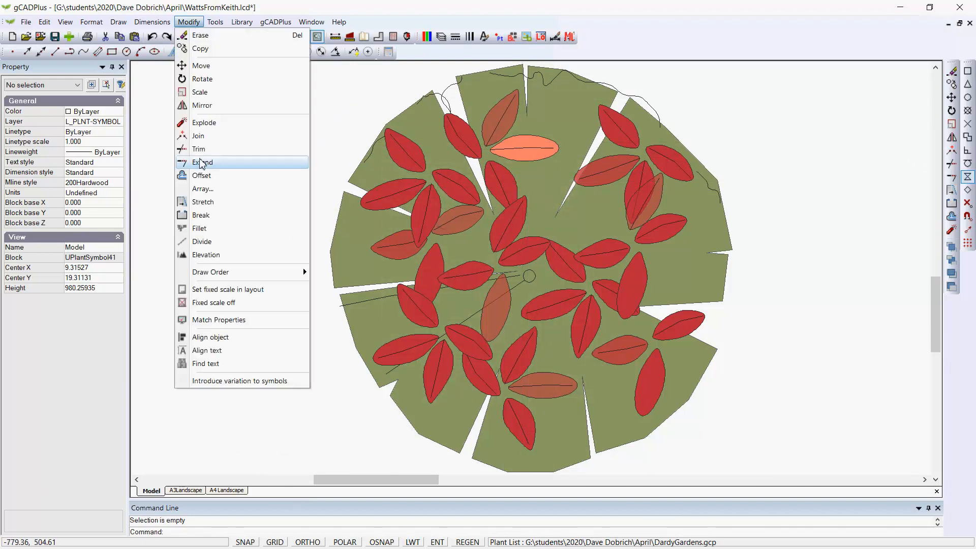
click(245, 320)
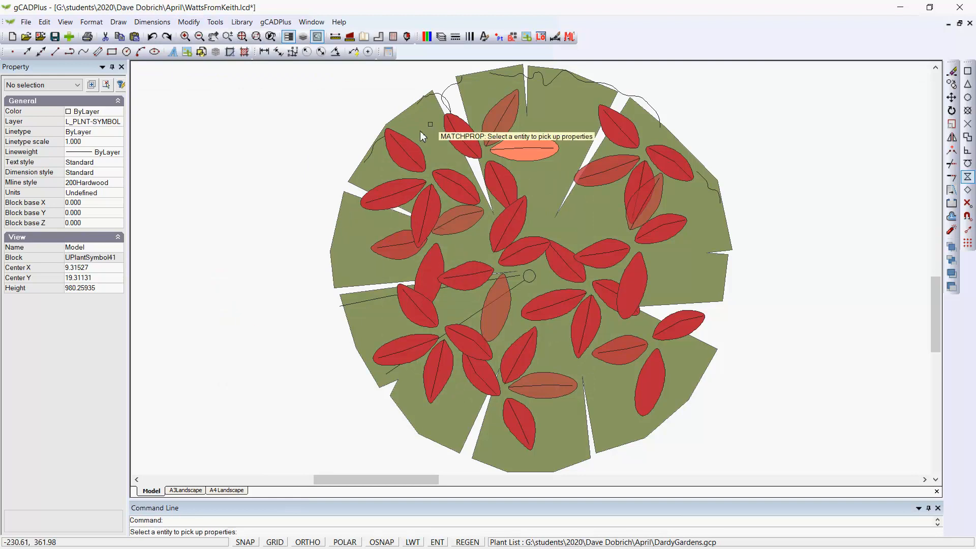
click(459, 131)
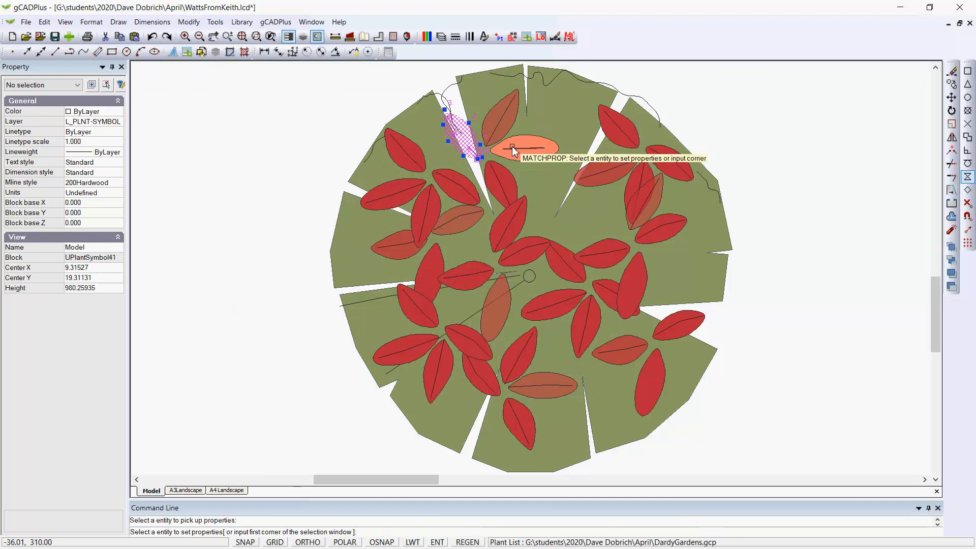
click(511, 145)
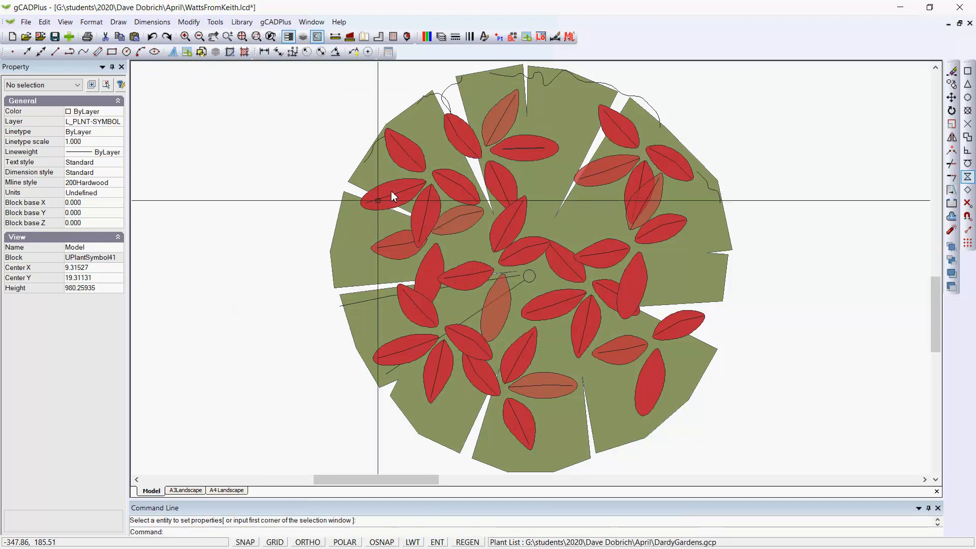
right_click(278, 308)
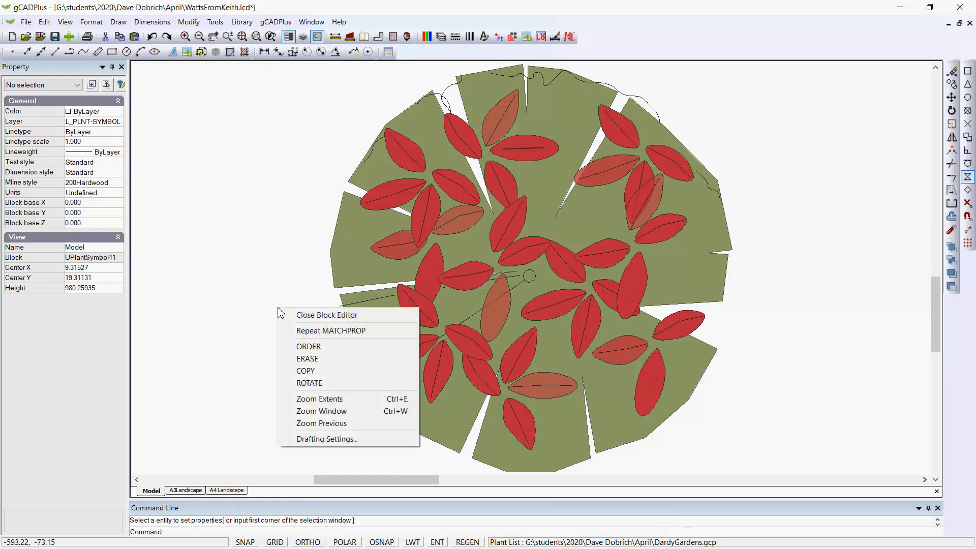
click(315, 316)
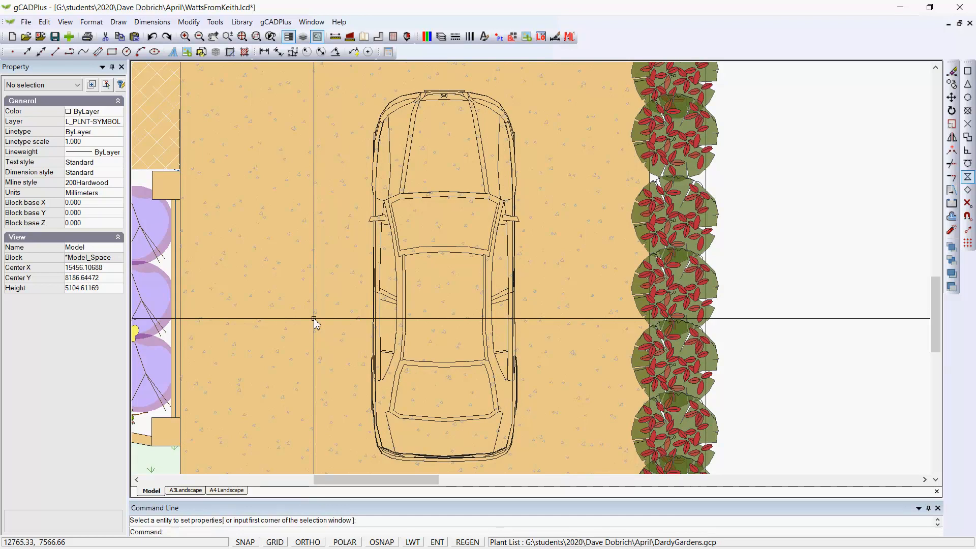
- Rotate one Red Fence symbol in the driveway hedge to about 342 degrees
scroll(417, 303, down, 2)
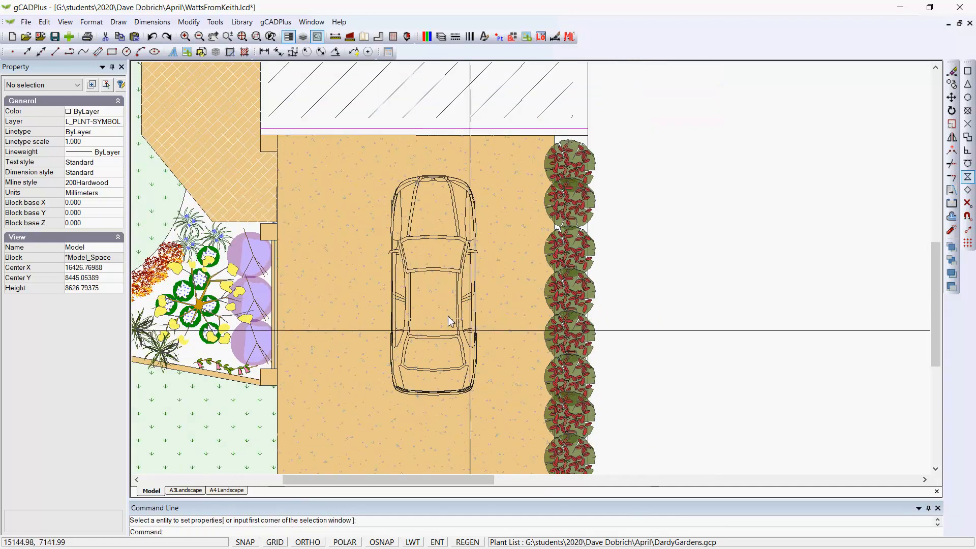
middle_drag(616, 340, 619, 226)
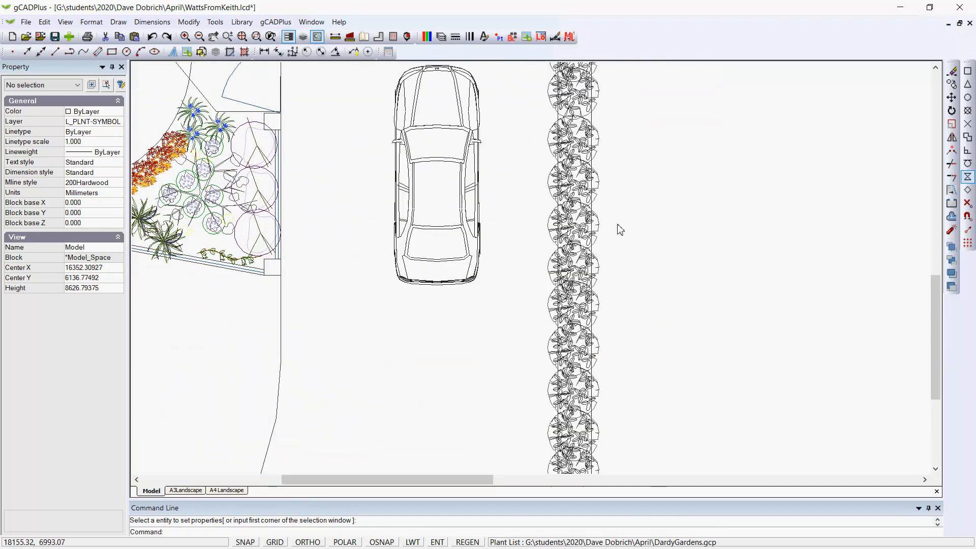
click(584, 230)
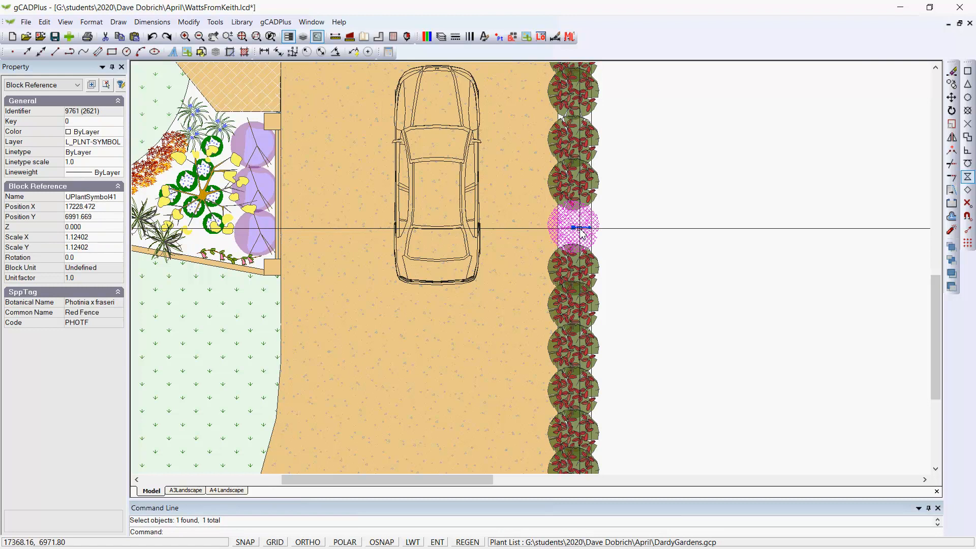
click(592, 238)
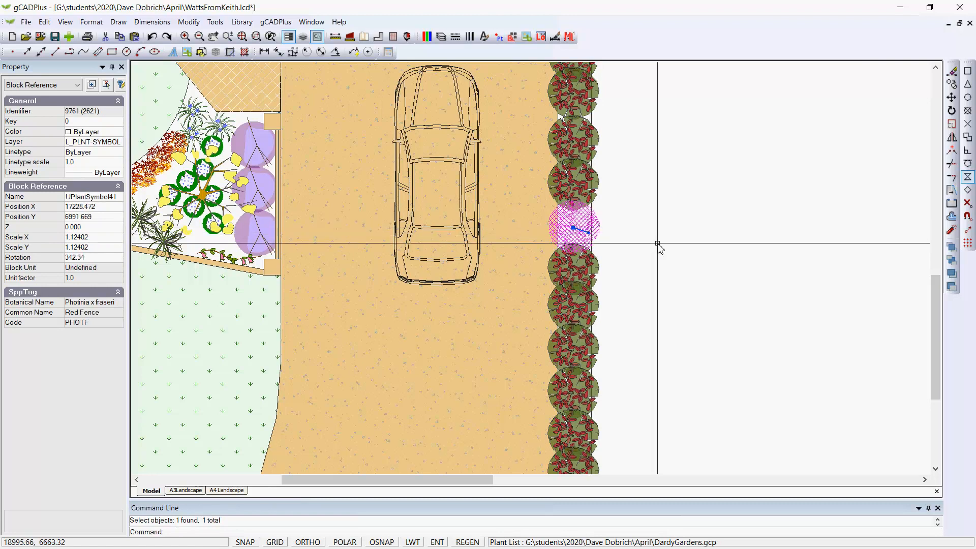
- Scale the same Red Fence symbol up slightly, to a scale factor of about 1.18
right_click(659, 245)
click(693, 332)
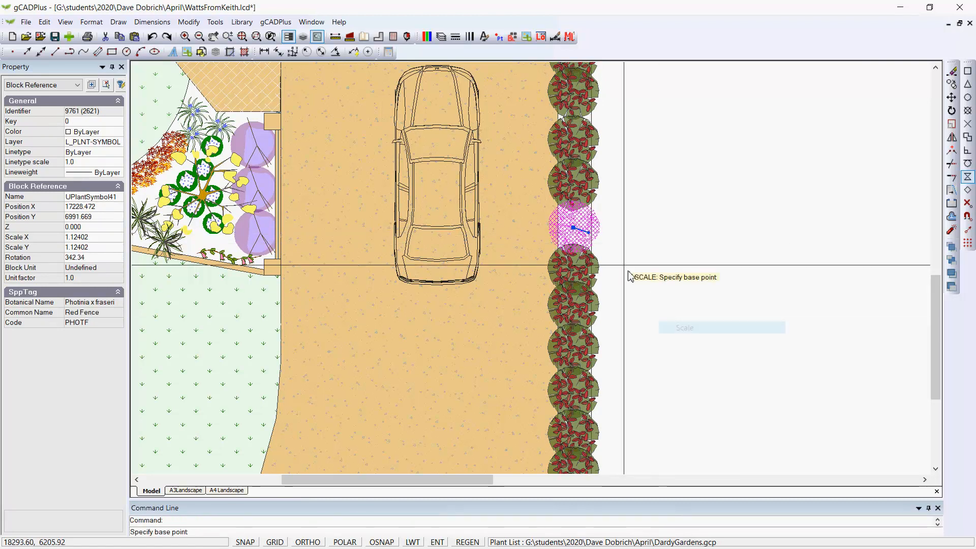
click(573, 227)
click(604, 241)
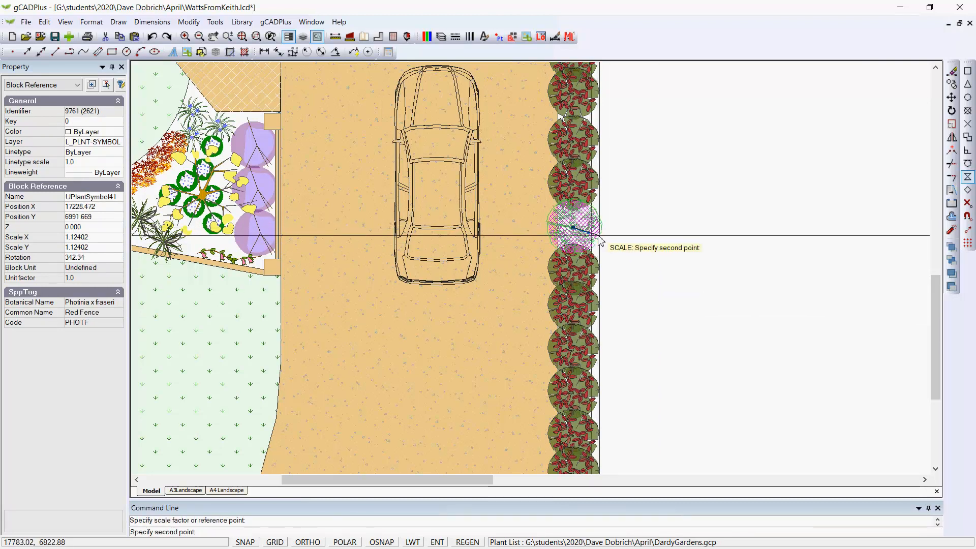
click(599, 234)
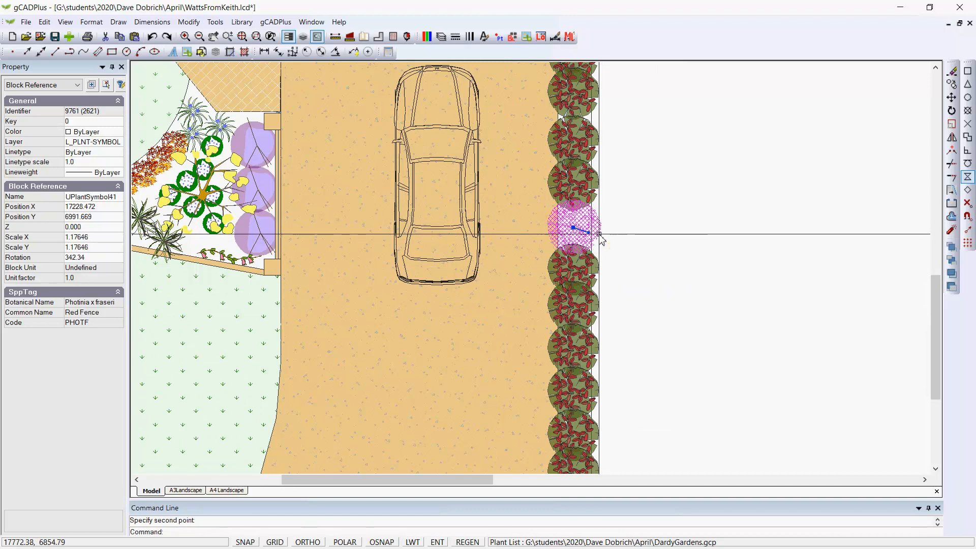
key(Escape)
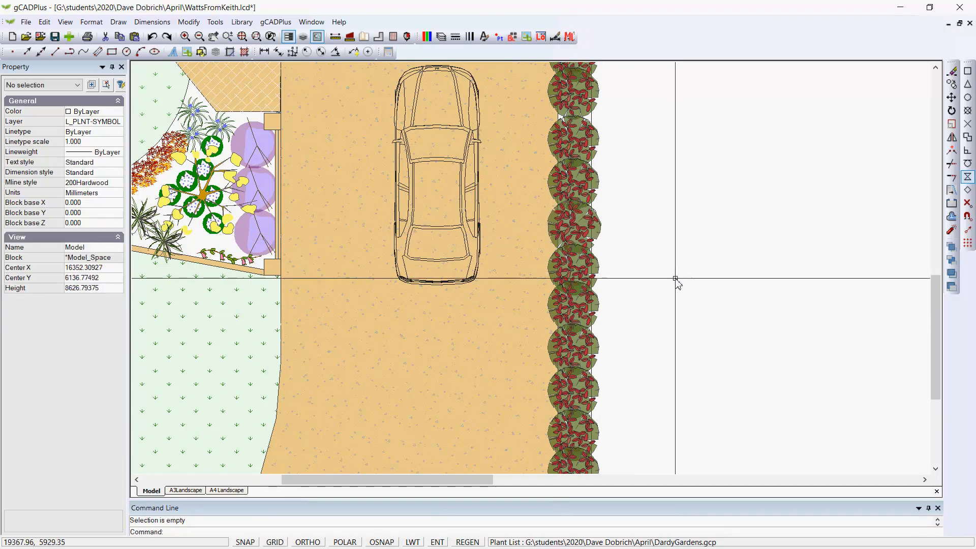